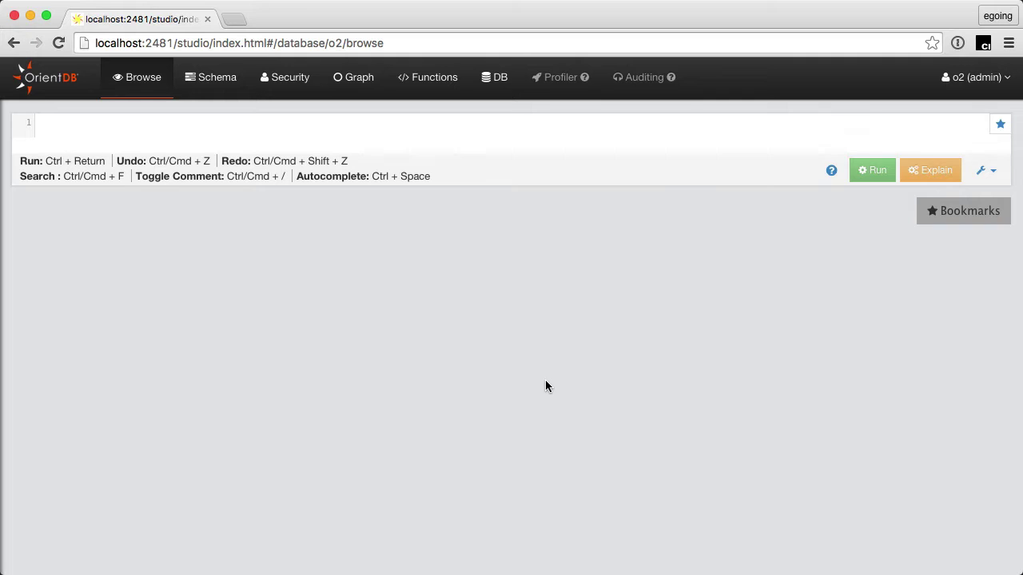
Step: Bring up the o2 database schema overview and scroll through its class list
{"action": "left_click", "coordinate": [213, 80]}
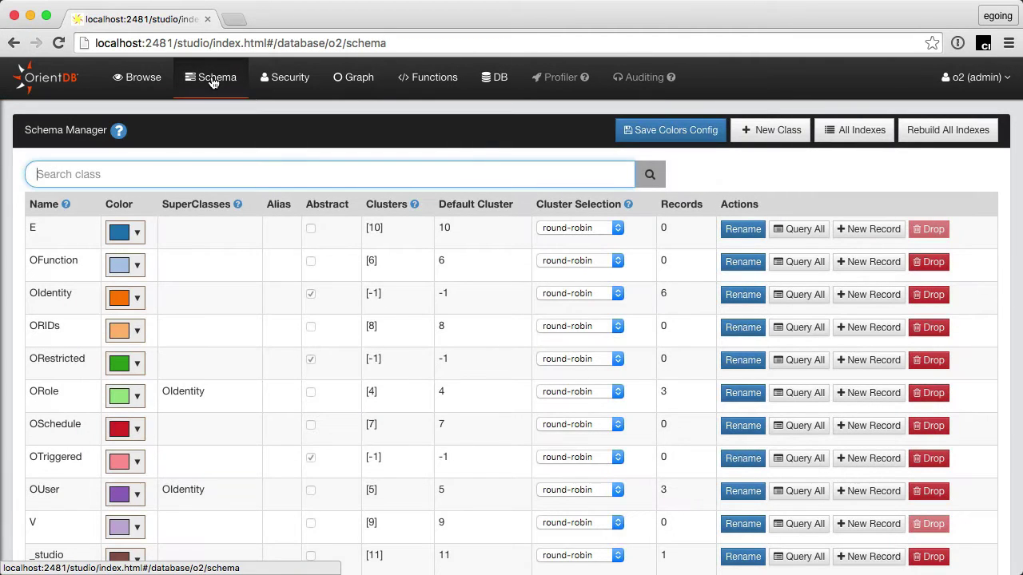
{"action": "scroll", "coordinate": [236, 298], "scroll_direction": "down", "scroll_amount": 2}
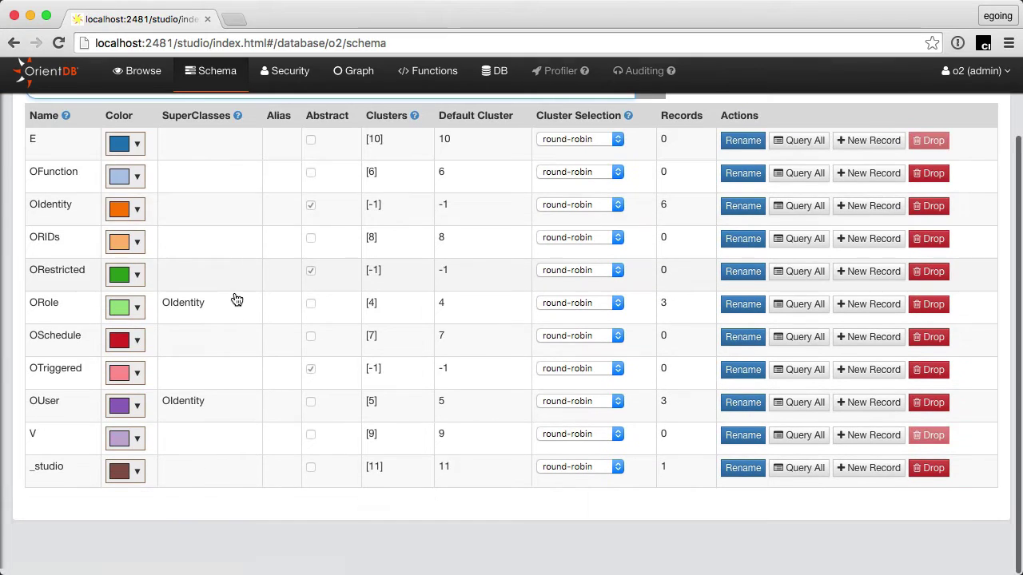
{"action": "scroll", "coordinate": [236, 299], "scroll_direction": "up", "scroll_amount": 2}
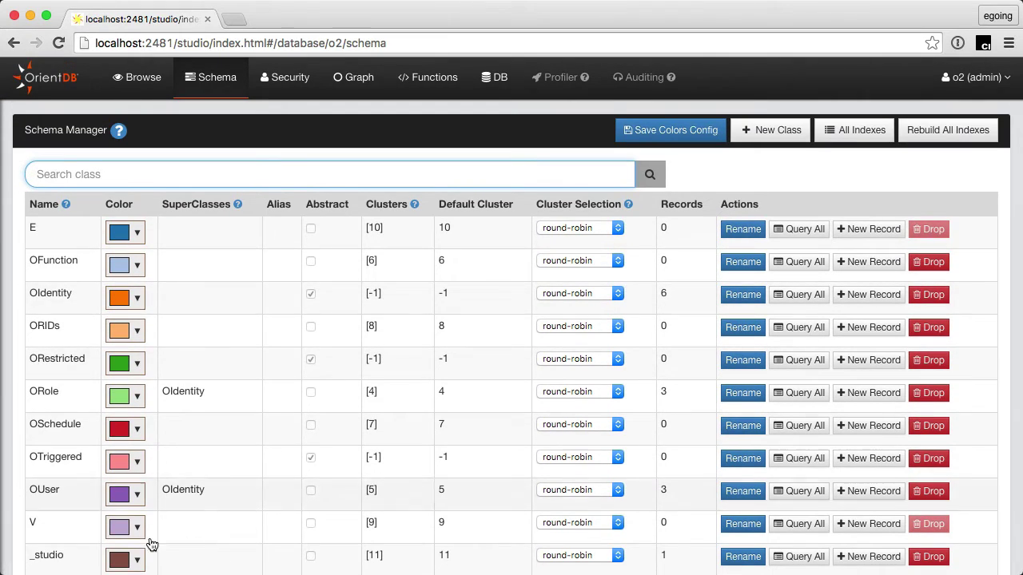
{"action": "scroll", "coordinate": [27, 290], "scroll_direction": "down", "scroll_amount": 3}
{"action": "scroll", "coordinate": [103, 450], "scroll_direction": "up", "scroll_amount": 1}
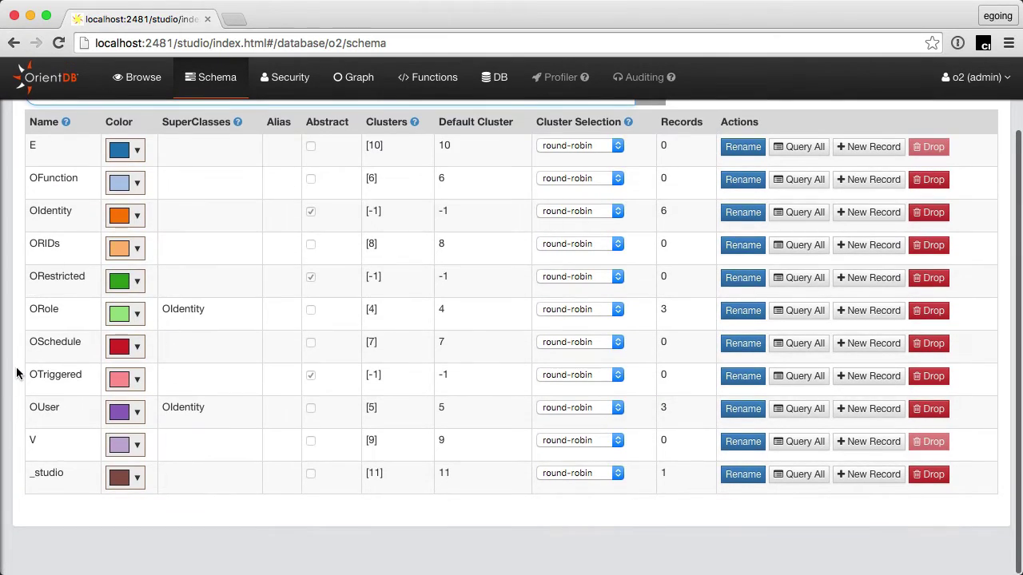
{"action": "scroll", "coordinate": [17, 372], "scroll_direction": "up", "scroll_amount": 2}
{"action": "scroll", "coordinate": [16, 371], "scroll_direction": "down", "scroll_amount": 2}
{"action": "scroll", "coordinate": [188, 432], "scroll_direction": "up", "scroll_amount": 2}
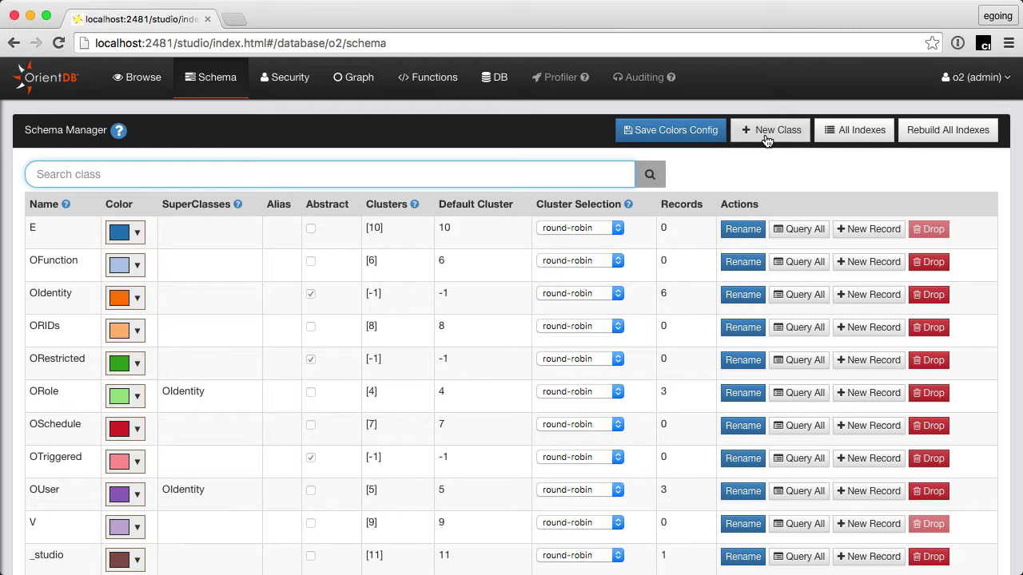
Step: Create a new class named topic and save it
{"action": "left_click", "coordinate": [765, 136]}
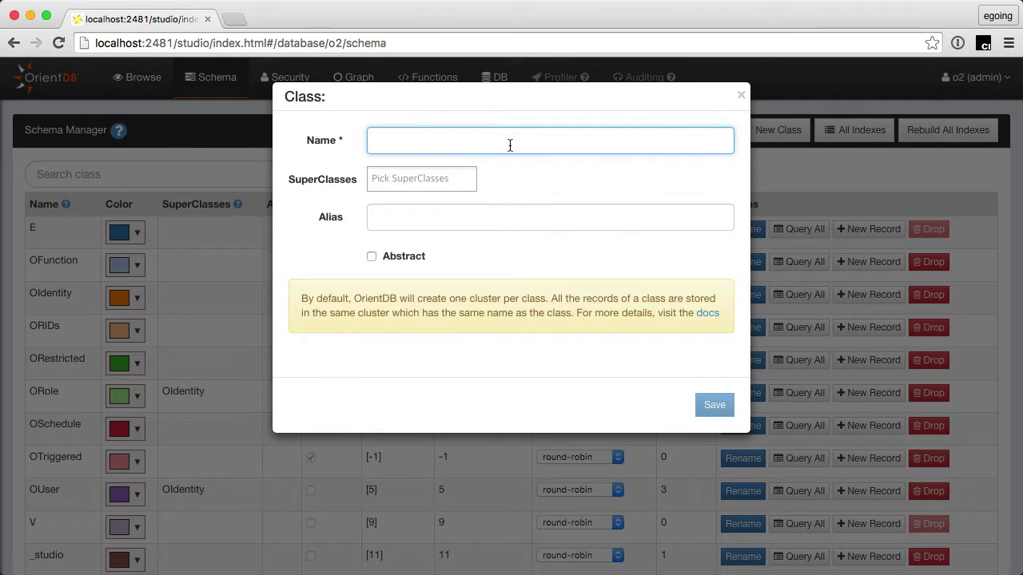
{"action": "type", "text": "새ㅔ"}
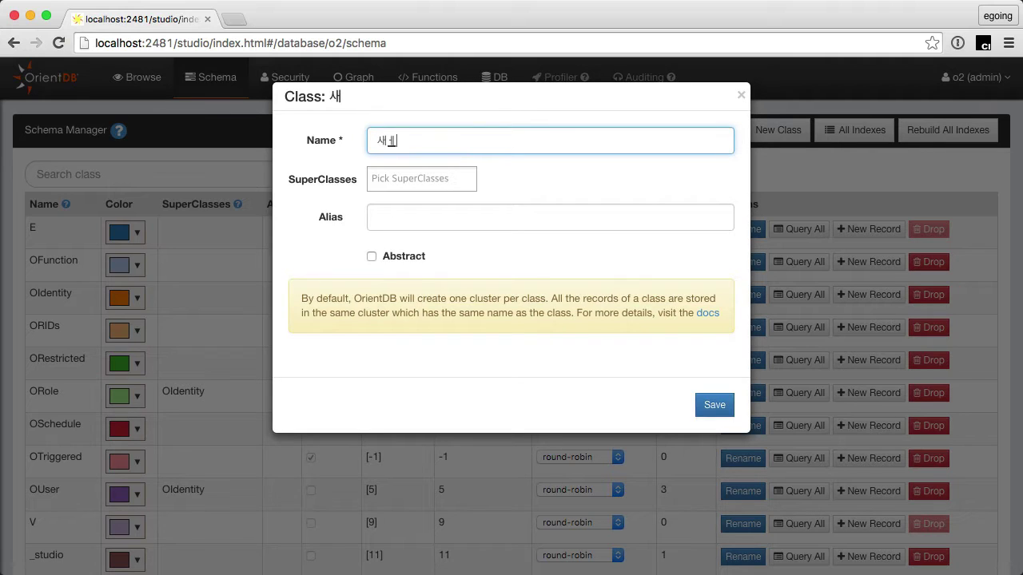
{"action": "key", "text": "BackSpace"}
{"action": "key", "text": "BackSpace"}
{"action": "type", "text": "topic"}
{"action": "left_click", "coordinate": [493, 229]}
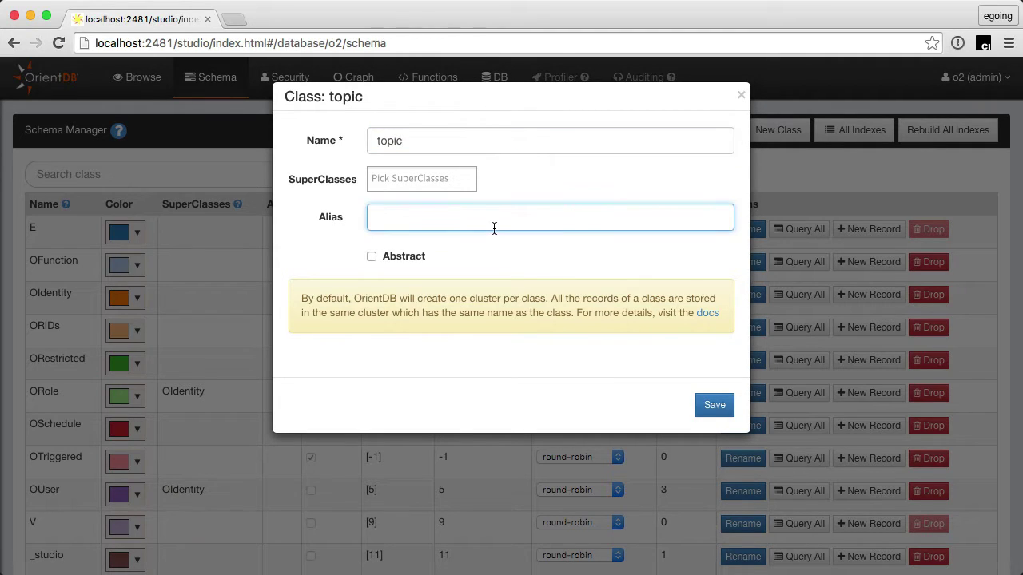
{"action": "left_click", "coordinate": [715, 406]}
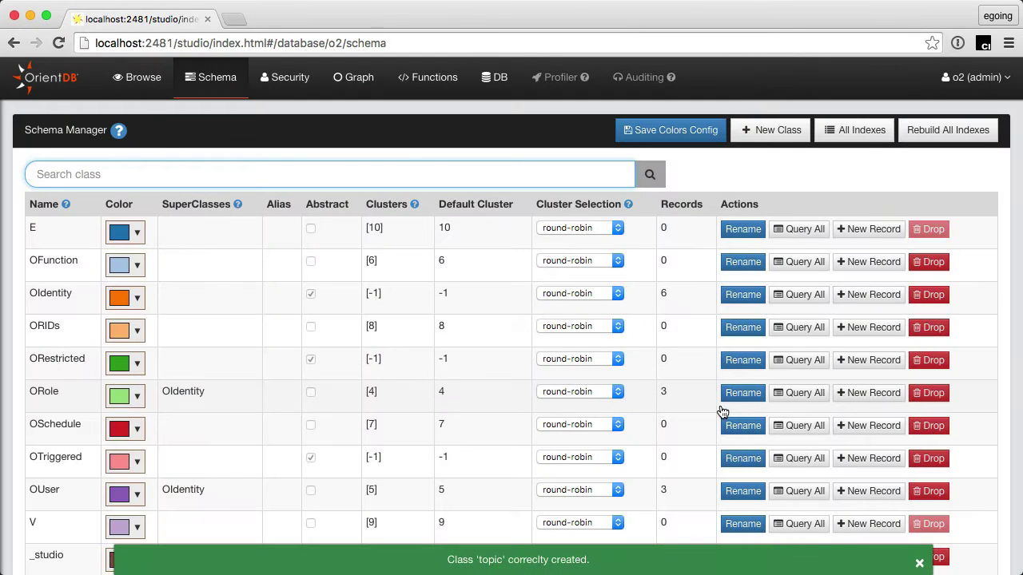
Step: Scroll down the Schema Manager list and open the topic class definition
{"action": "scroll", "coordinate": [91, 445], "scroll_direction": "down", "scroll_amount": 3}
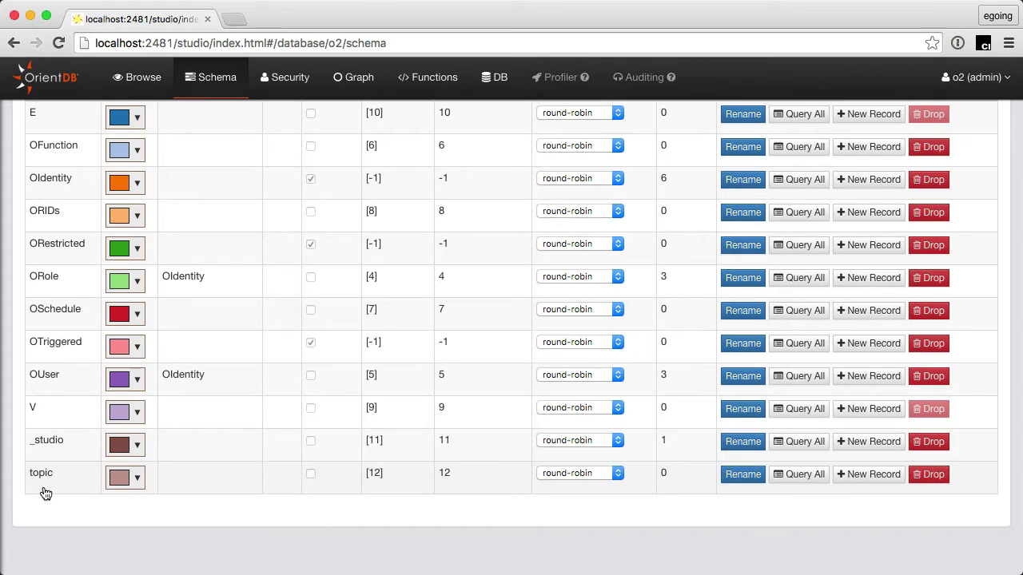
{"action": "left_click", "coordinate": [43, 488]}
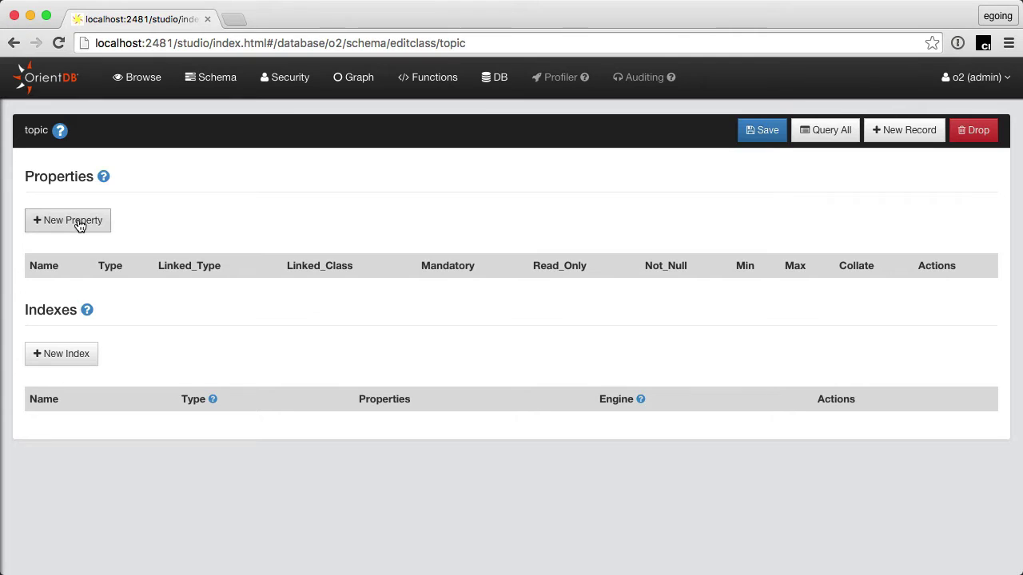
Step: Add a mandatory STRING property named title to the topic class
{"action": "left_click", "coordinate": [79, 224]}
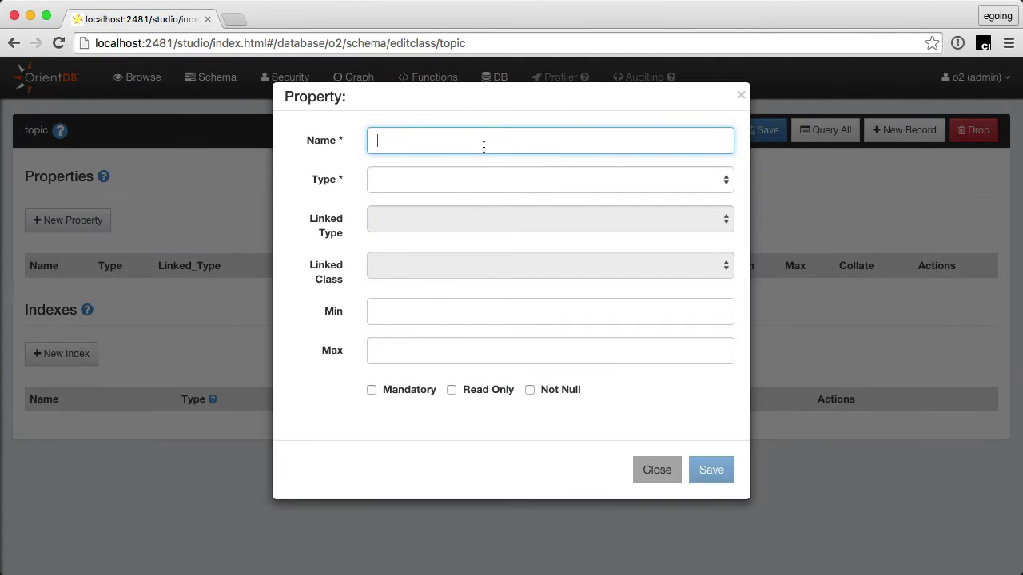
{"action": "type", "text": "title"}
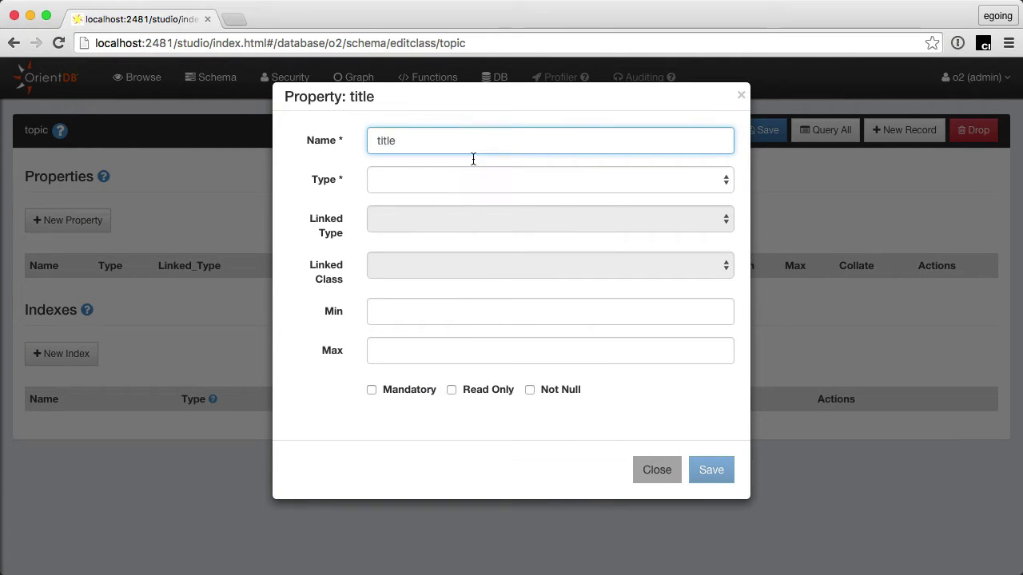
{"action": "left_click", "coordinate": [456, 184]}
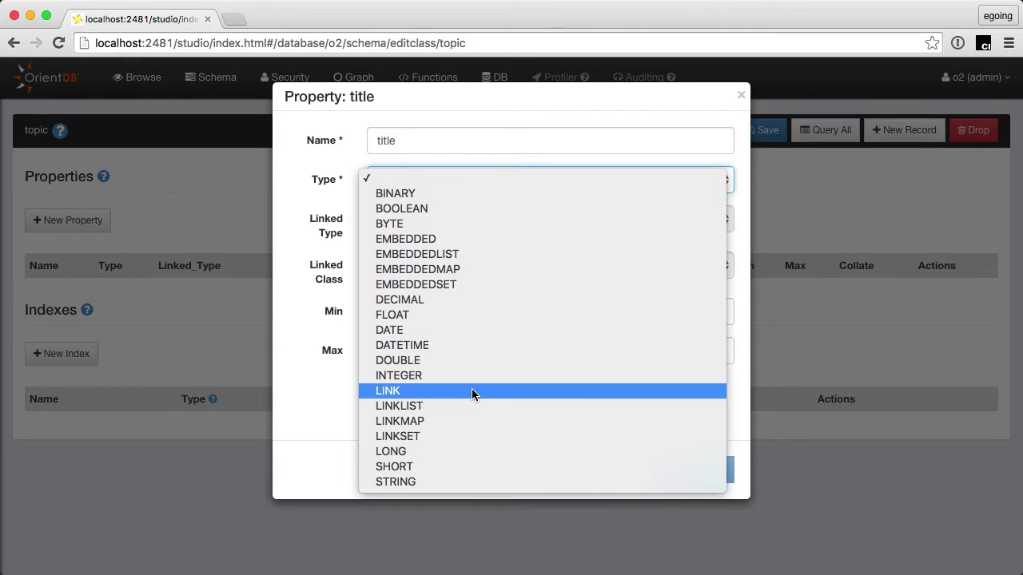
{"action": "left_click", "coordinate": [473, 482]}
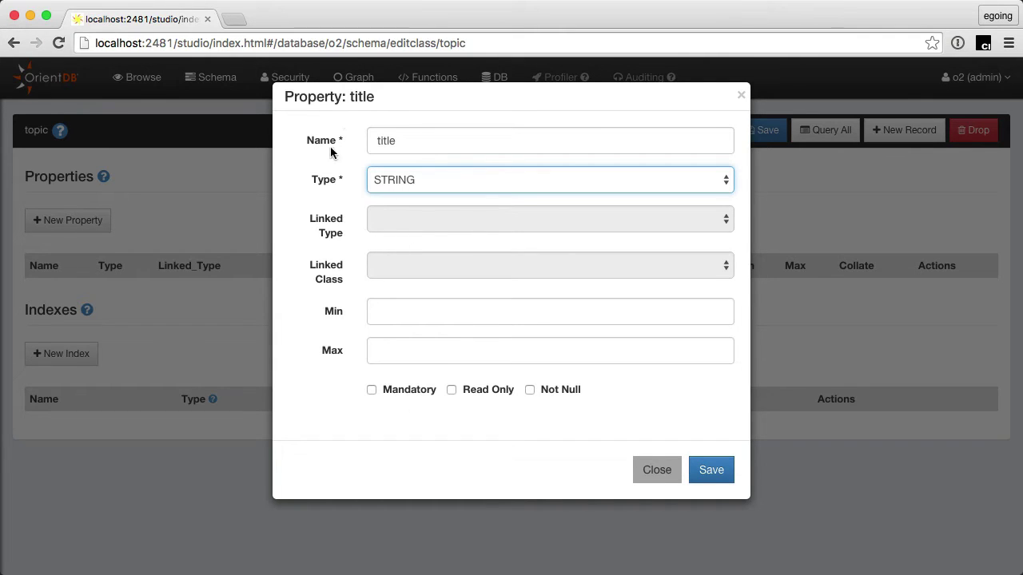
{"action": "left_click", "coordinate": [421, 391]}
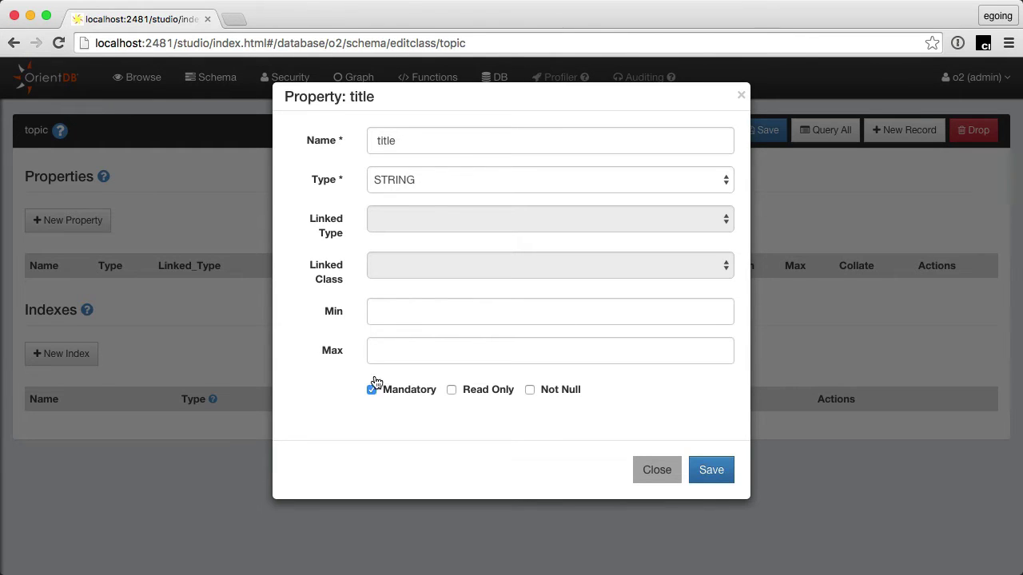
{"action": "left_click", "coordinate": [421, 390]}
{"action": "left_click", "coordinate": [408, 389]}
{"action": "left_click", "coordinate": [719, 474]}
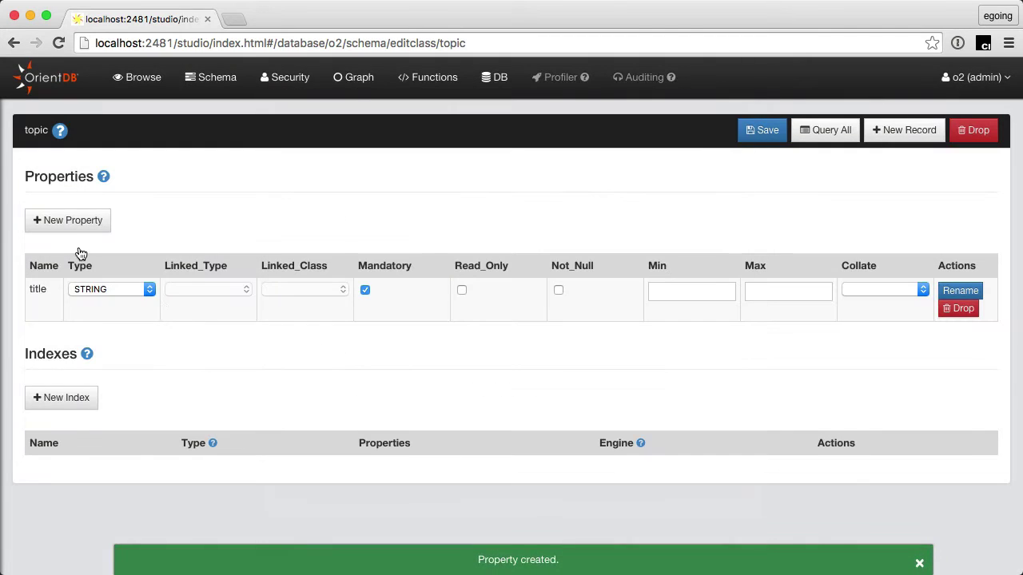
Step: Add an optional STRING property named description
{"action": "left_click", "coordinate": [71, 221]}
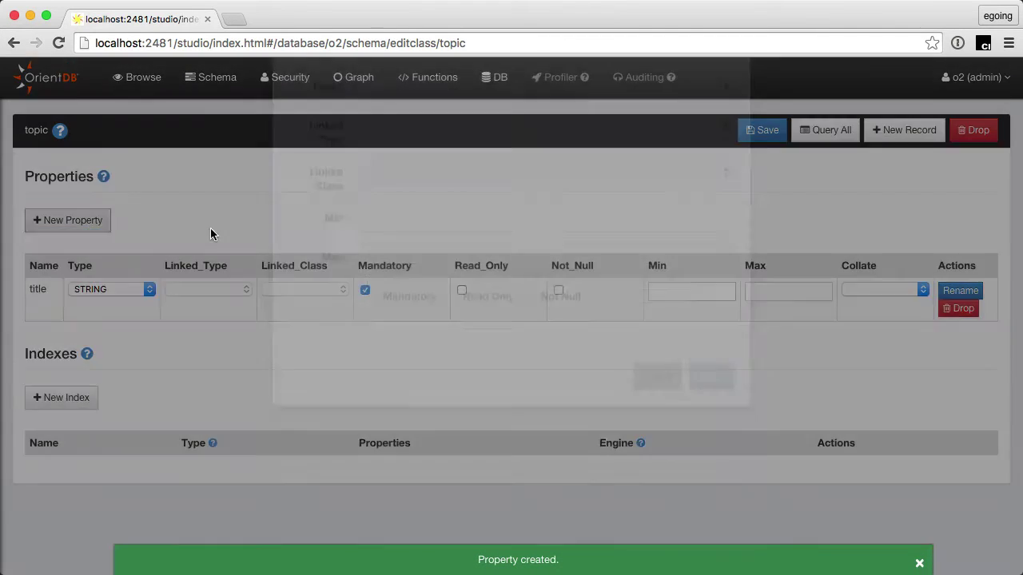
{"action": "type", "text": "description"}
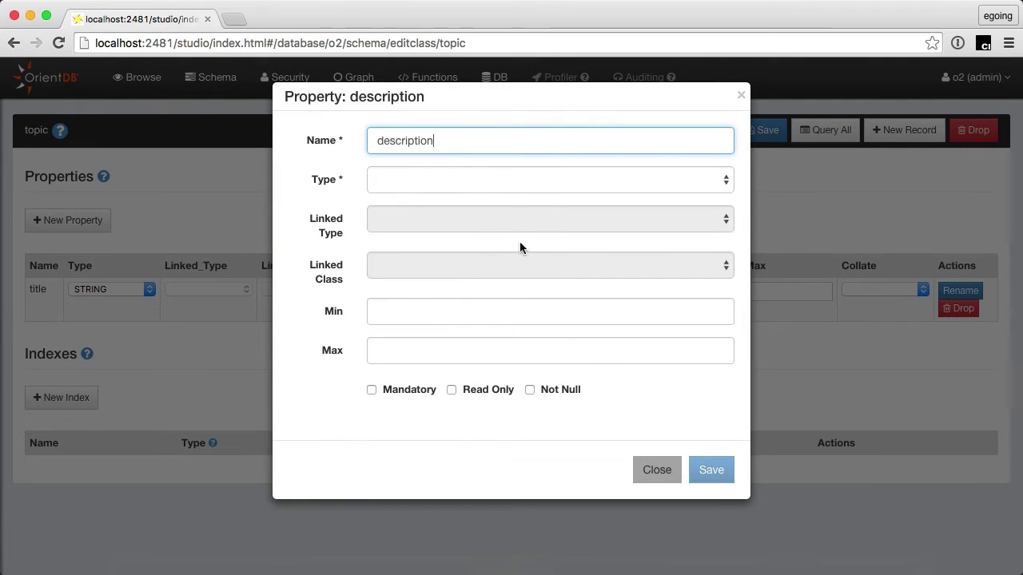
{"action": "left_click", "coordinate": [485, 181]}
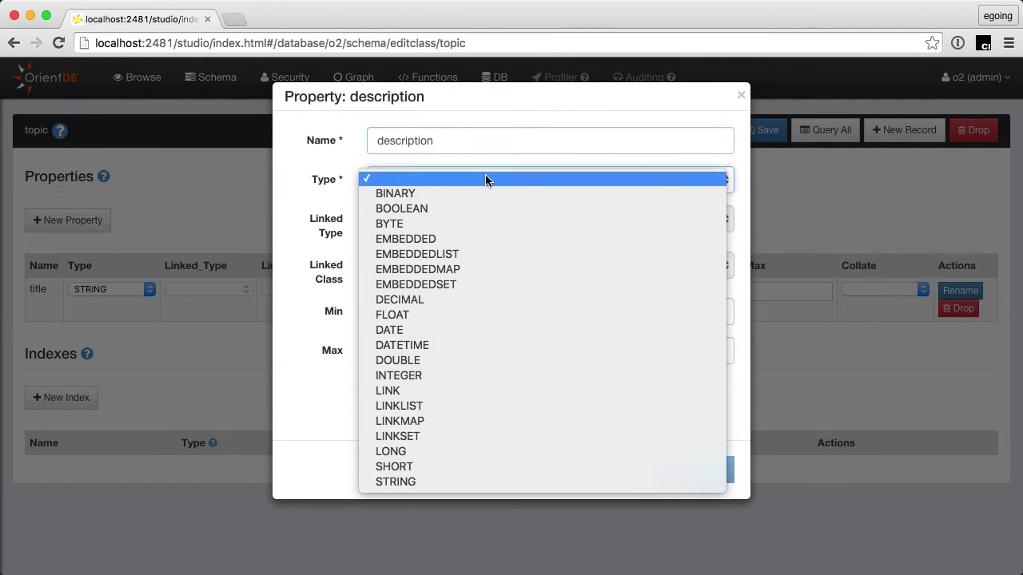
{"action": "left_click", "coordinate": [504, 482]}
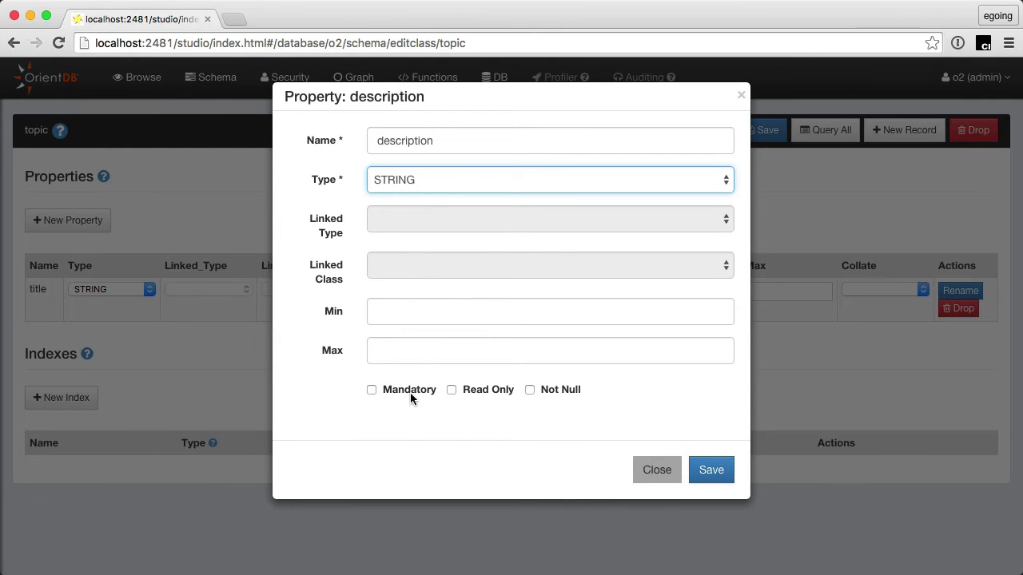
{"action": "left_click", "coordinate": [718, 476]}
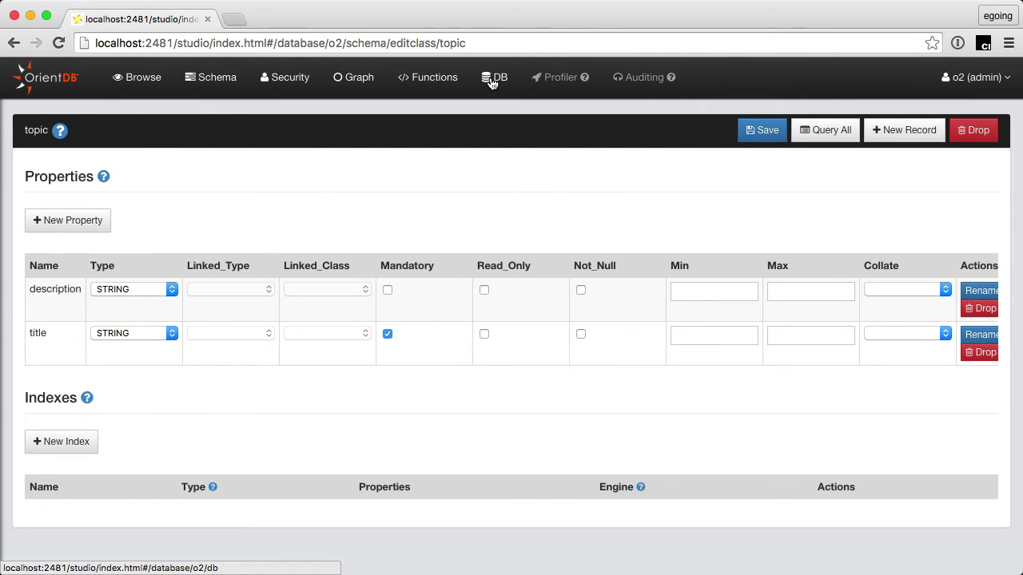
Step: Create a new topic record with the title JavaScript
{"action": "left_click", "coordinate": [919, 142]}
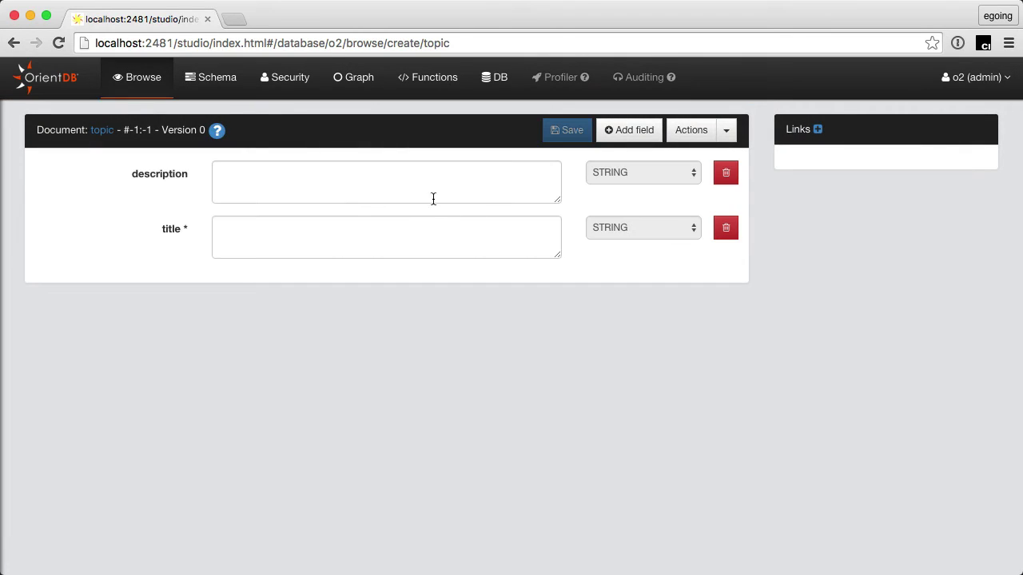
{"action": "left_click", "coordinate": [425, 182]}
{"action": "left_click", "coordinate": [322, 243]}
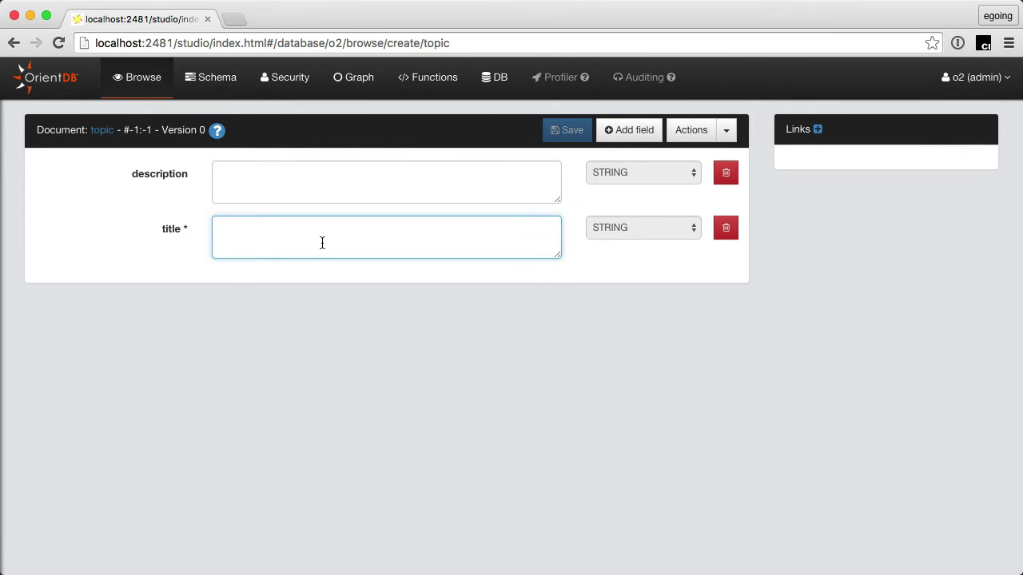
{"action": "type", "text": "JavaS"}
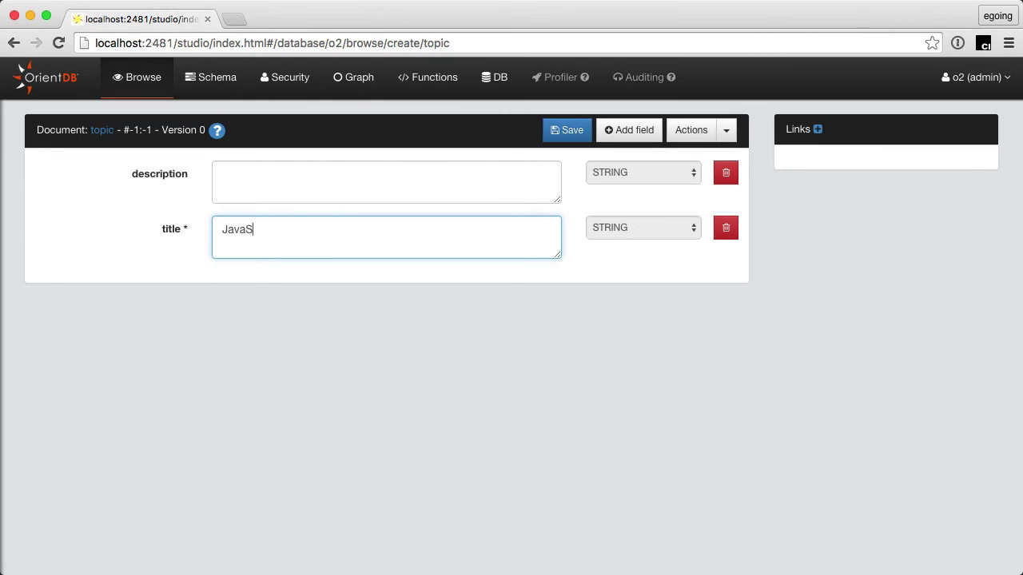
{"action": "type", "text": "cript"}
Step: Enter the description 'Javascript is computer programming language for web.' and save the record
{"action": "left_click", "coordinate": [317, 189]}
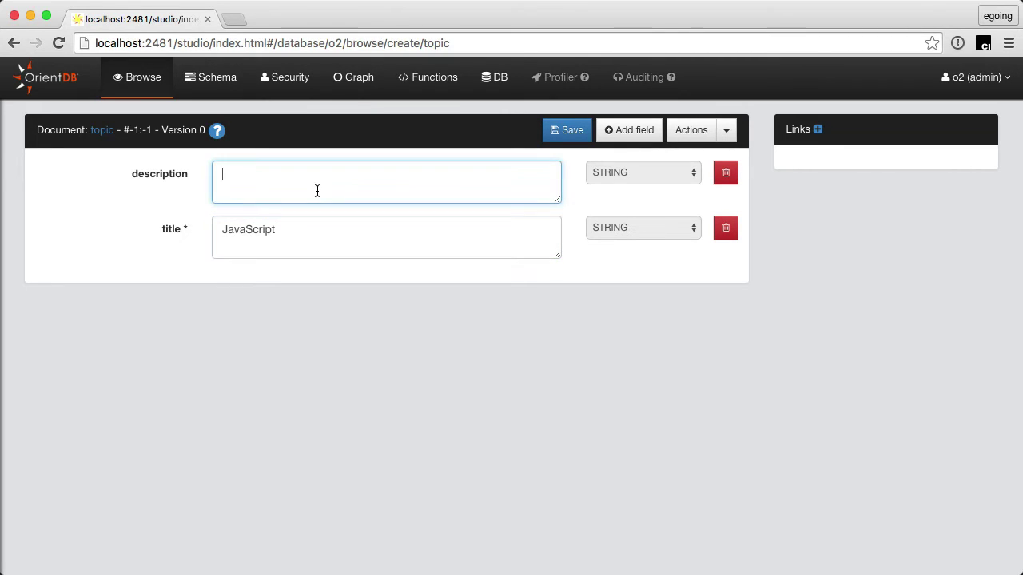
{"action": "type", "text": "Javascript is web"}
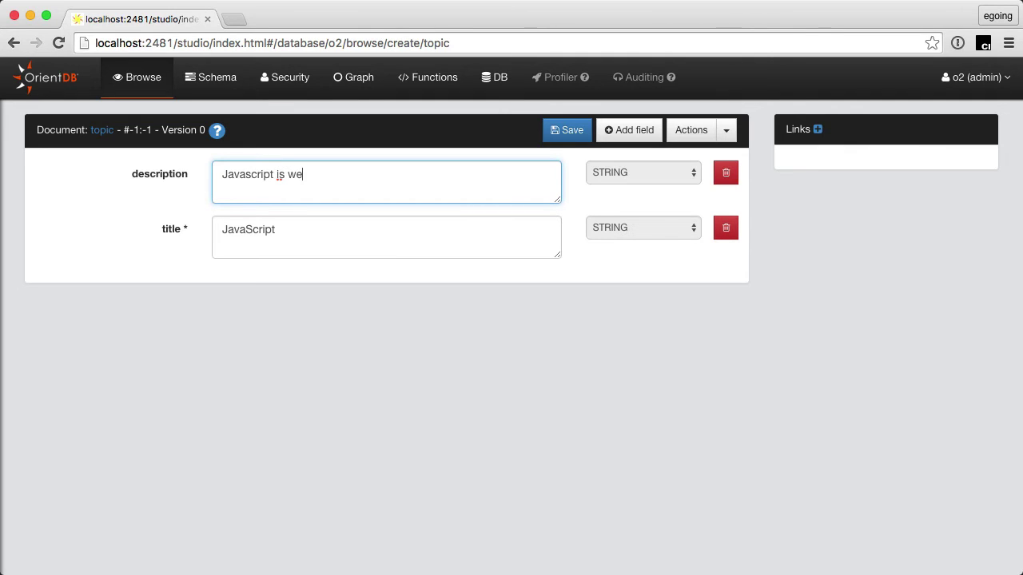
{"action": "key", "text": "BackSpace"}
{"action": "key", "text": "BackSpace"}
{"action": "key", "text": "BackSpace"}
{"action": "key", "text": "BackSpace"}
{"action": "type", "text": "la"}
{"action": "key", "text": "BackSpace"}
{"action": "key", "text": "BackSpace"}
{"action": "type", "text": "computer progrma"}
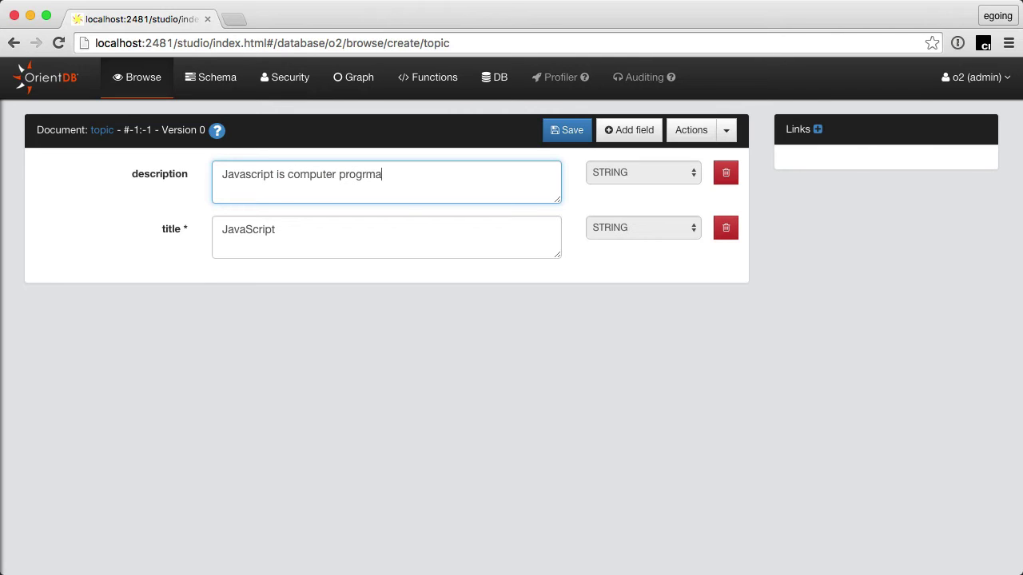
{"action": "key", "text": "BackSpace"}
{"action": "key", "text": "BackSpace"}
{"action": "type", "text": "amming language for we"}
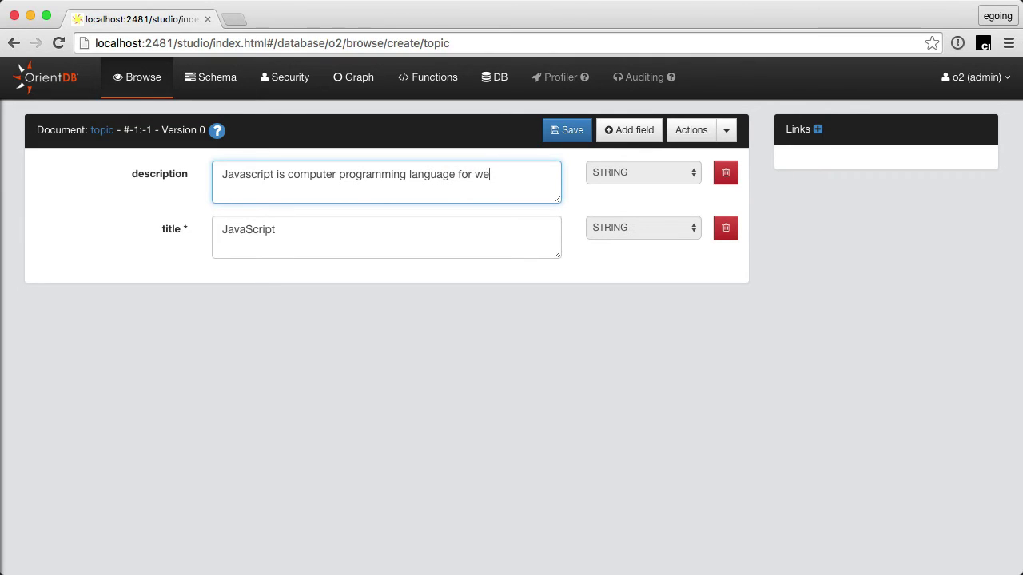
{"action": "type", "text": "b."}
{"action": "left_click", "coordinate": [572, 130]}
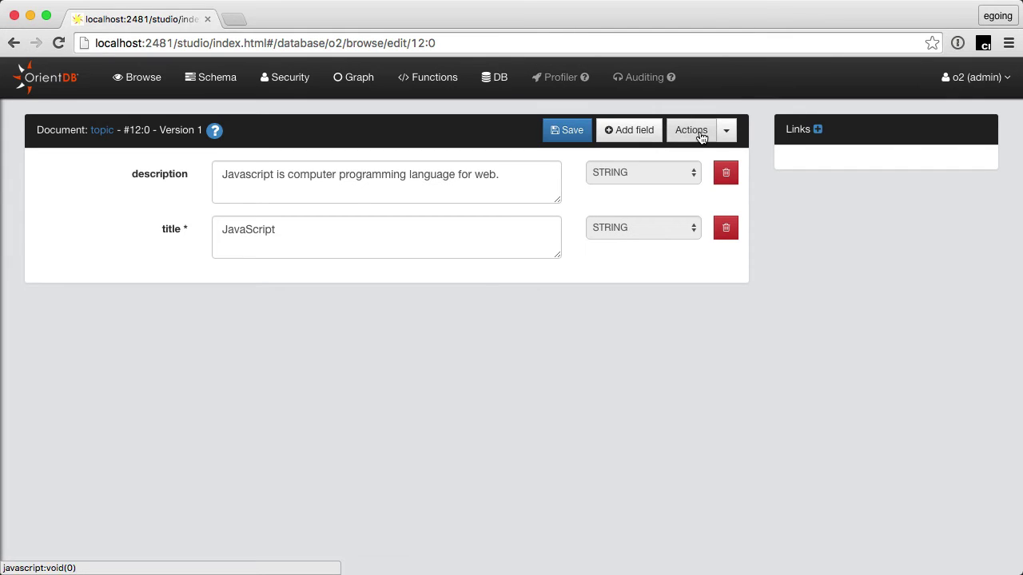
Step: Start a new blank topic record from the Actions menu
{"action": "left_click", "coordinate": [622, 135]}
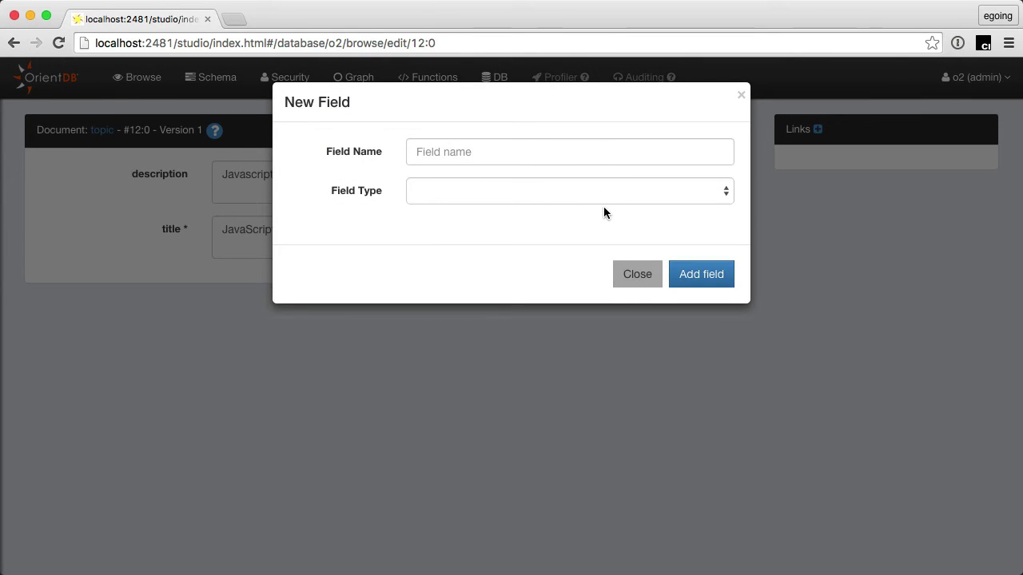
{"action": "left_click", "coordinate": [644, 274]}
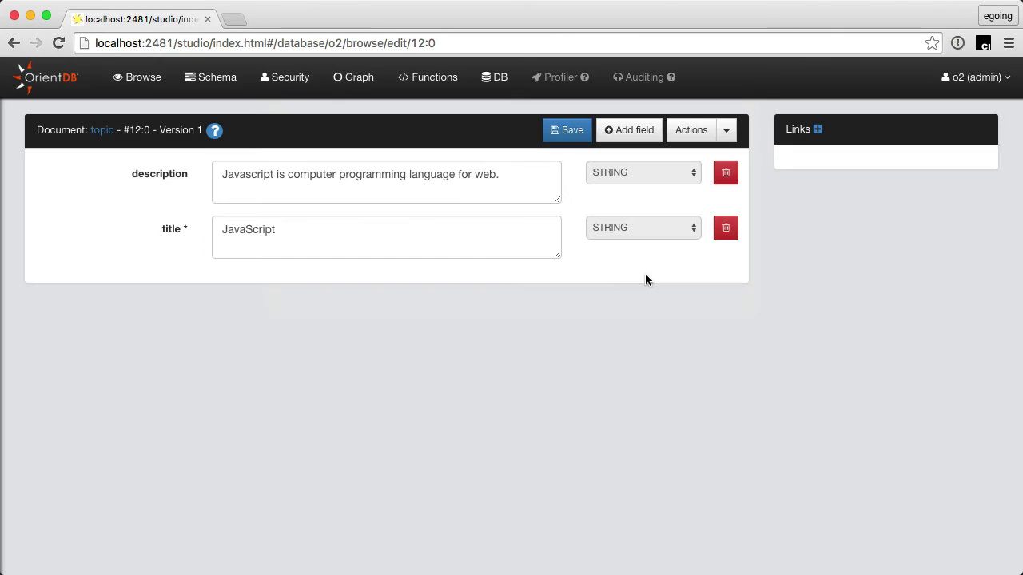
{"action": "left_click", "coordinate": [725, 134]}
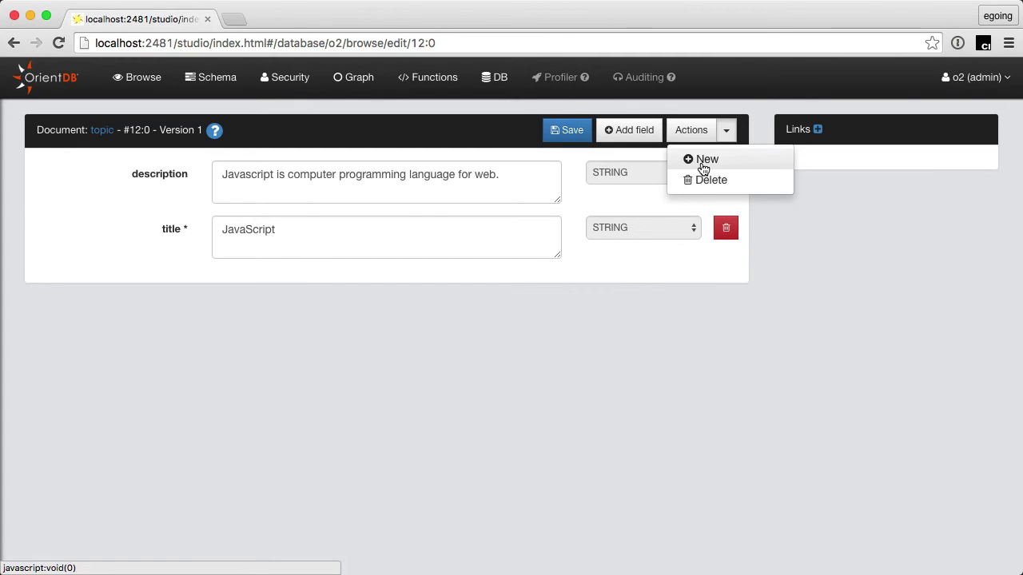
{"action": "left_click", "coordinate": [703, 163]}
{"action": "left_click", "coordinate": [453, 182]}
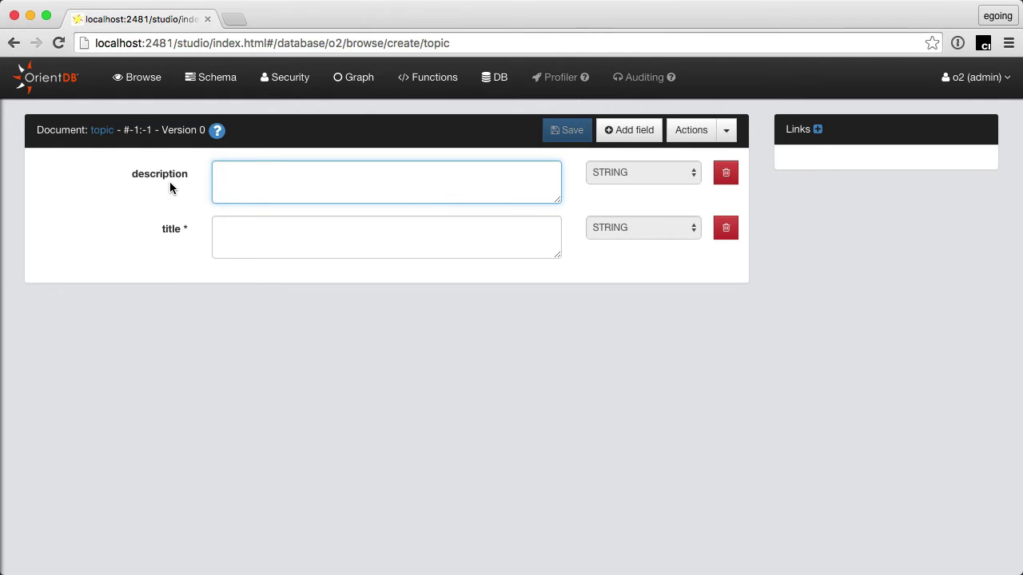
Step: Add a STRING field named author to the new record
{"action": "left_click", "coordinate": [642, 132]}
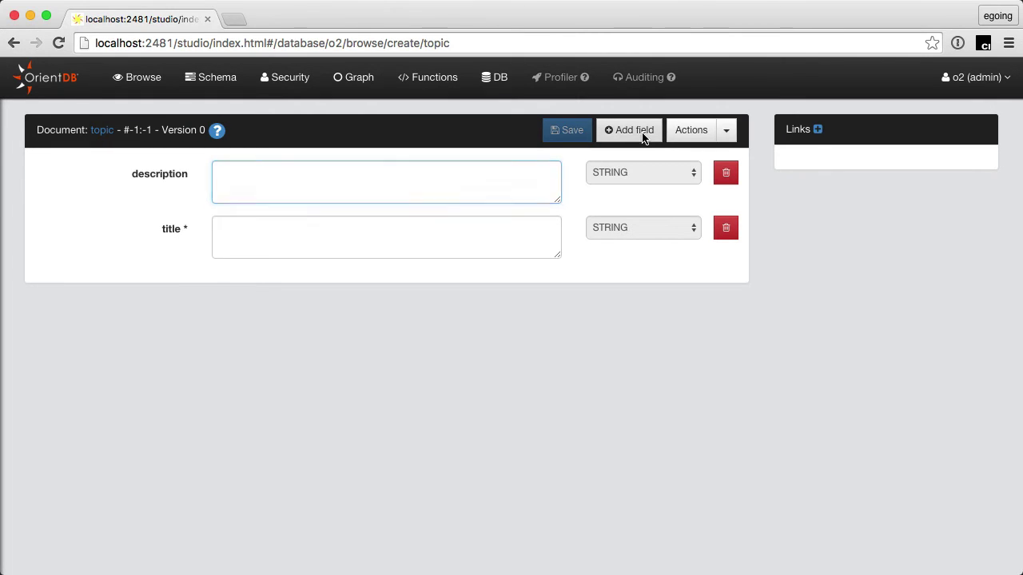
{"action": "left_click", "coordinate": [521, 157]}
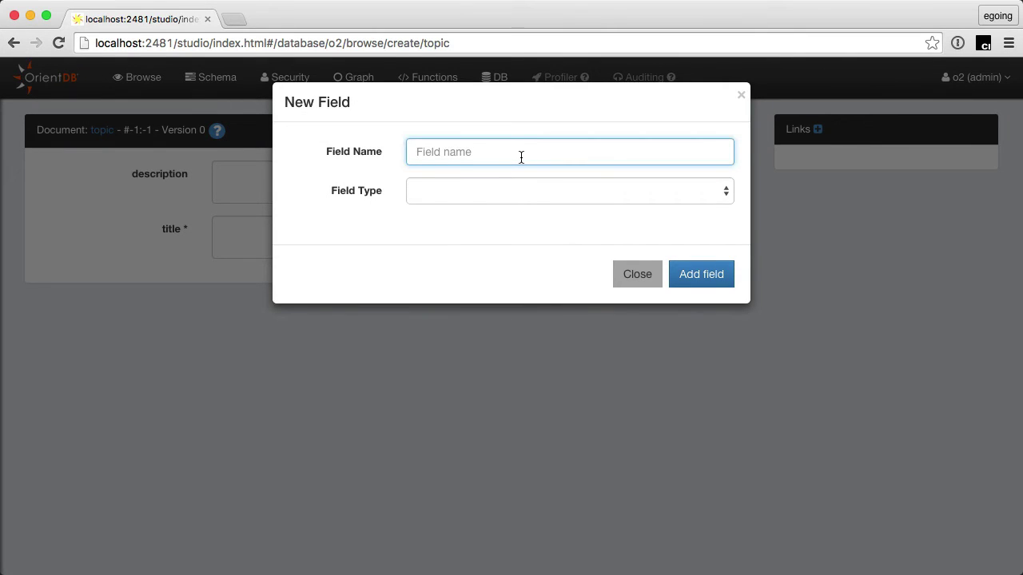
{"action": "type", "text": "author"}
{"action": "left_click", "coordinate": [467, 185]}
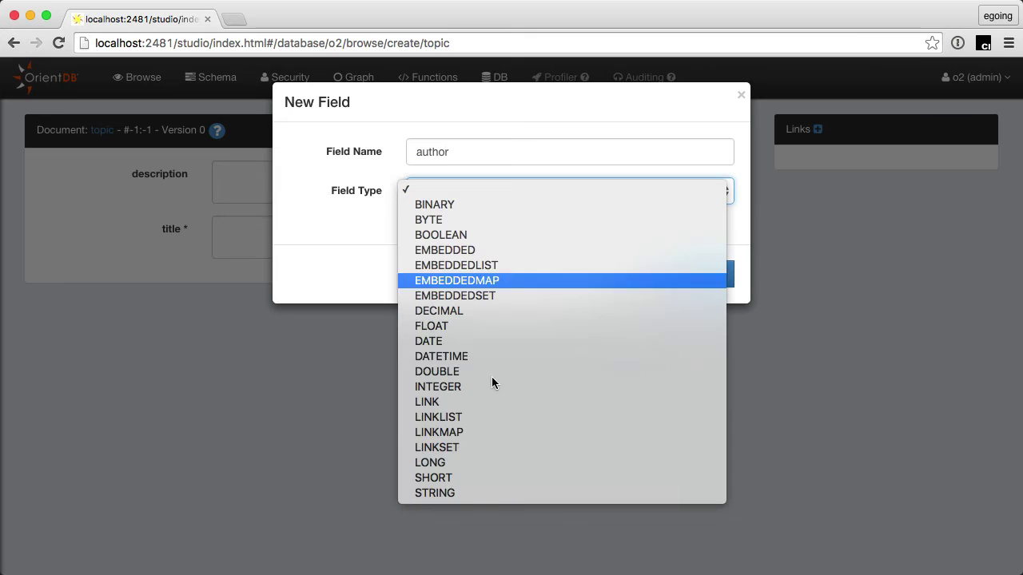
{"action": "left_click", "coordinate": [497, 494]}
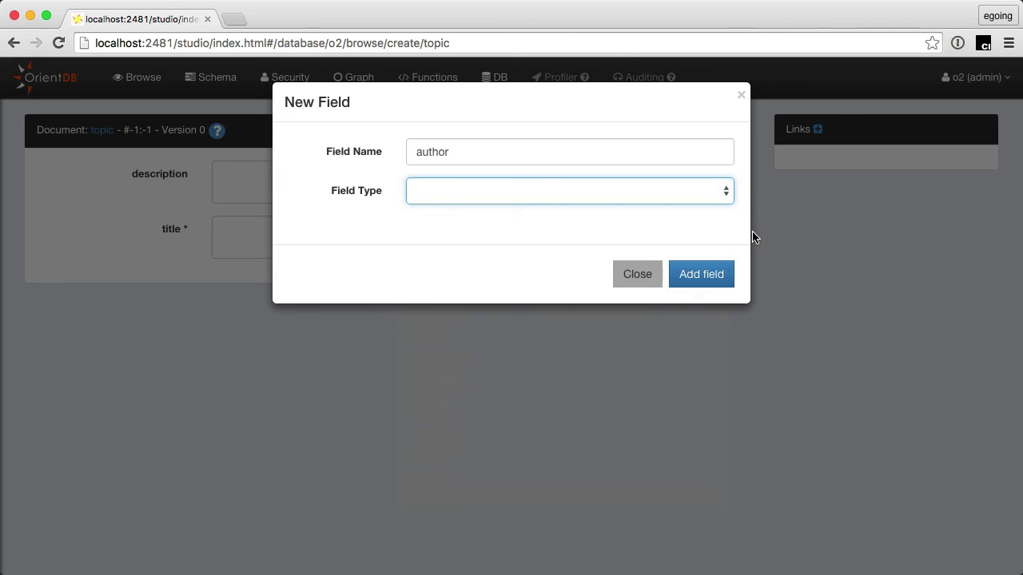
{"action": "left_click", "coordinate": [708, 277]}
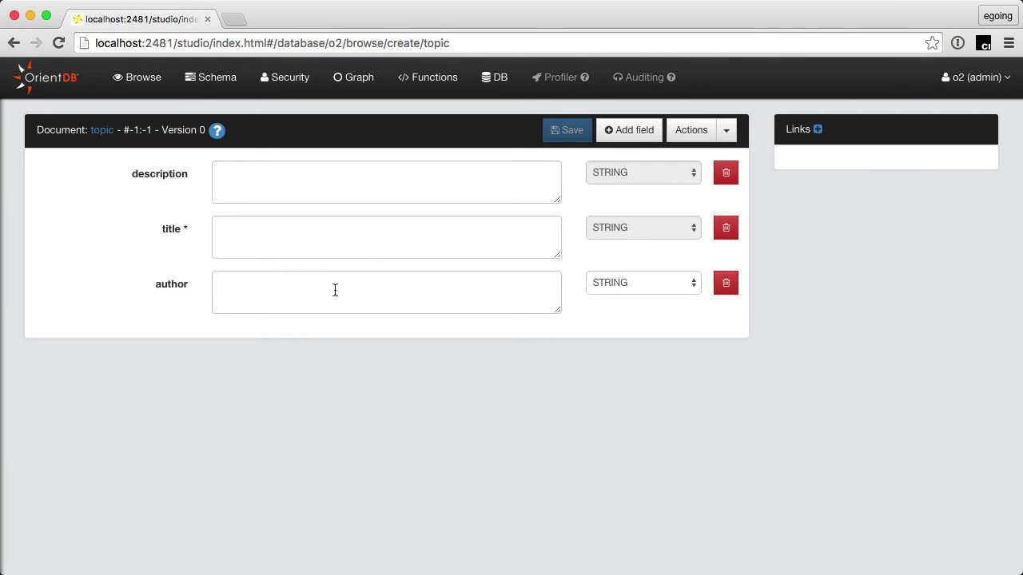
Step: Fill in title NPM, description 'NPM is package manager.' and an author name, save, and return to querying
{"action": "left_click", "coordinate": [376, 245]}
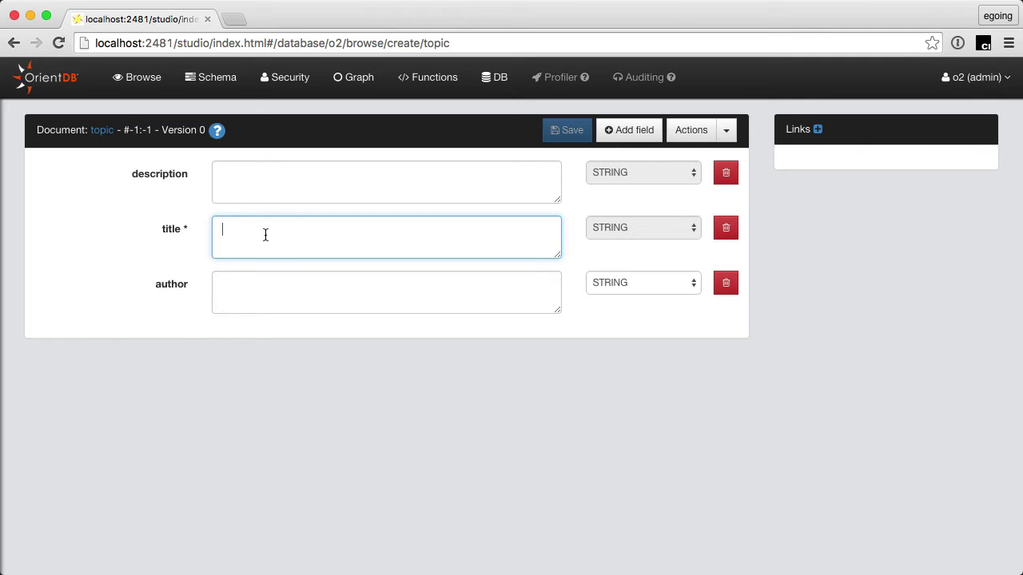
{"action": "type", "text": "NPM"}
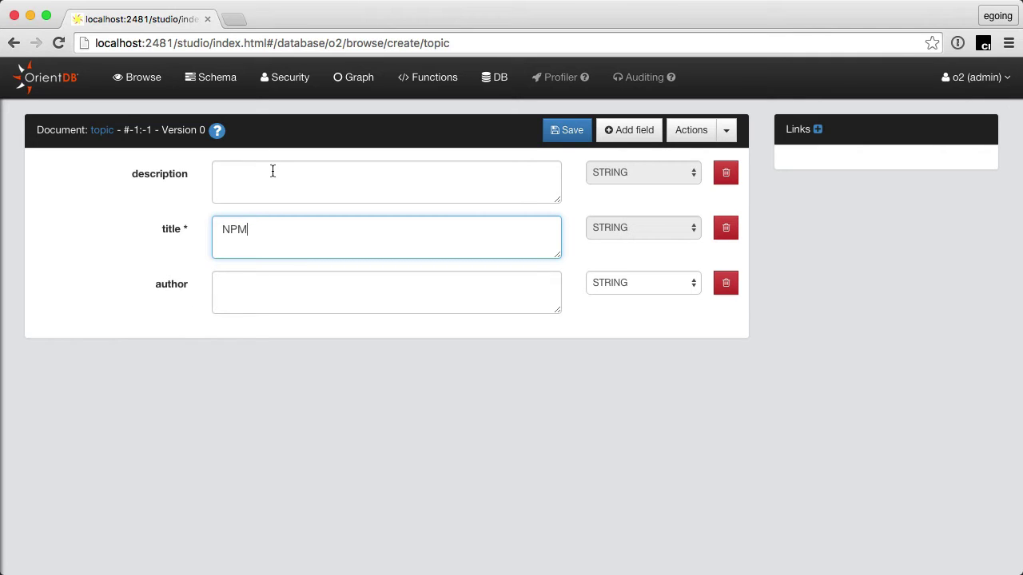
{"action": "left_click", "coordinate": [273, 171]}
{"action": "type", "text": "Npm"}
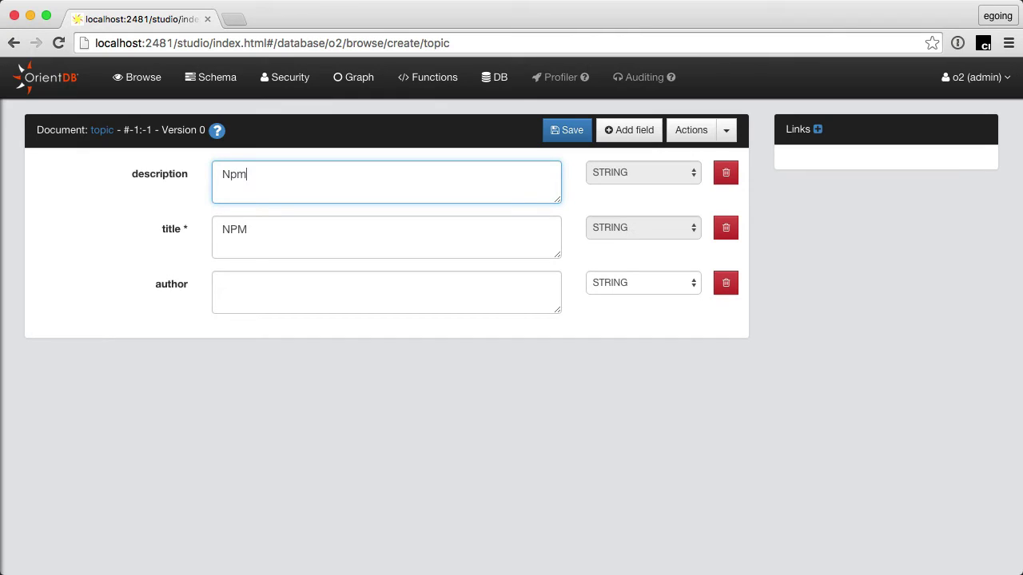
{"action": "key", "text": "BackSpace"}
{"action": "key", "text": "BackSpace"}
{"action": "type", "text": "PM is package manager."}
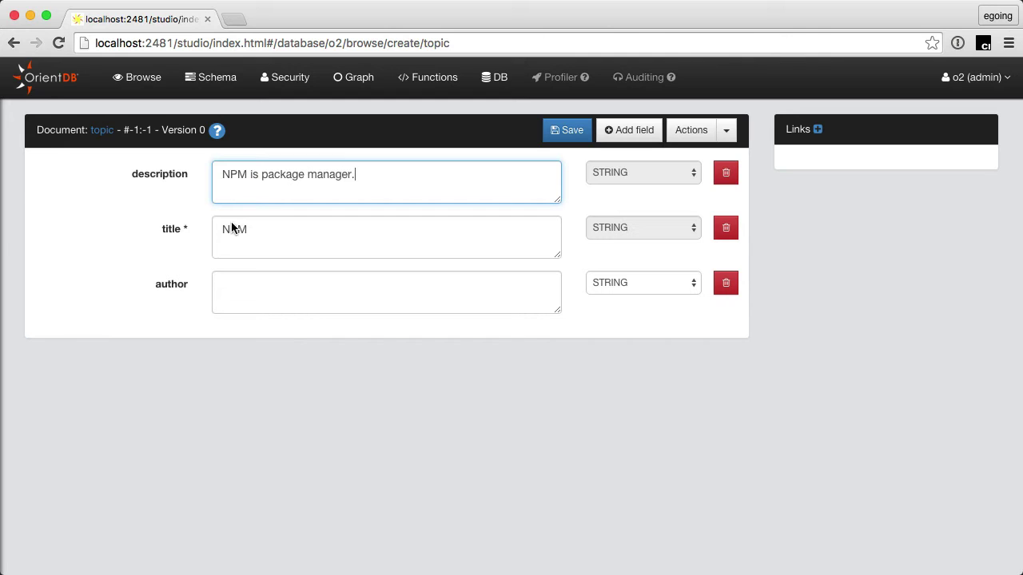
{"action": "left_click", "coordinate": [318, 285]}
{"action": "type", "text": "egoing"}
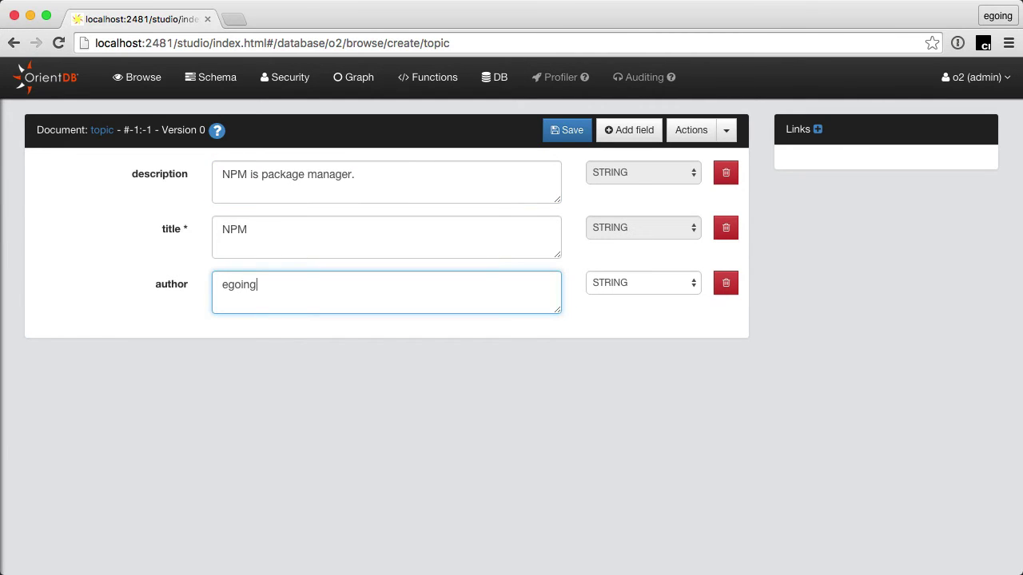
{"action": "left_click", "coordinate": [572, 136]}
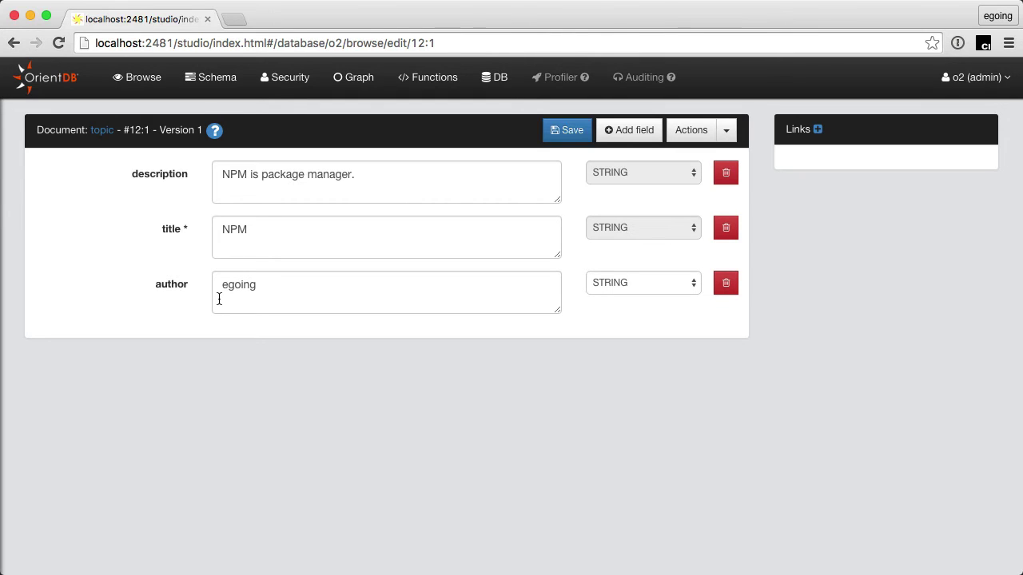
{"action": "left_click", "coordinate": [157, 91]}
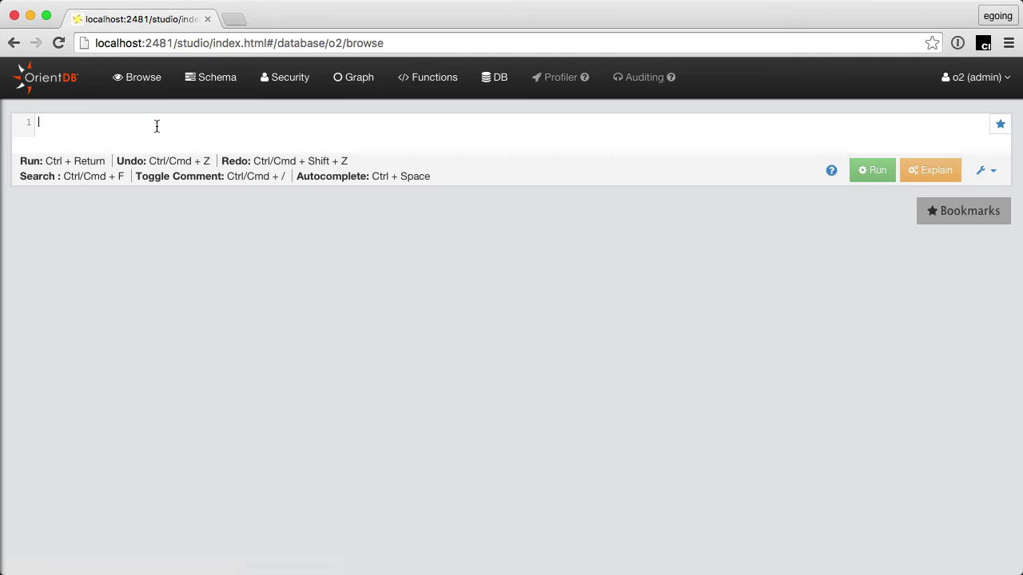
Step: Run SELECT * FROM topic; to list the JavaScript and NPM records
{"action": "type", "text": "select * "}
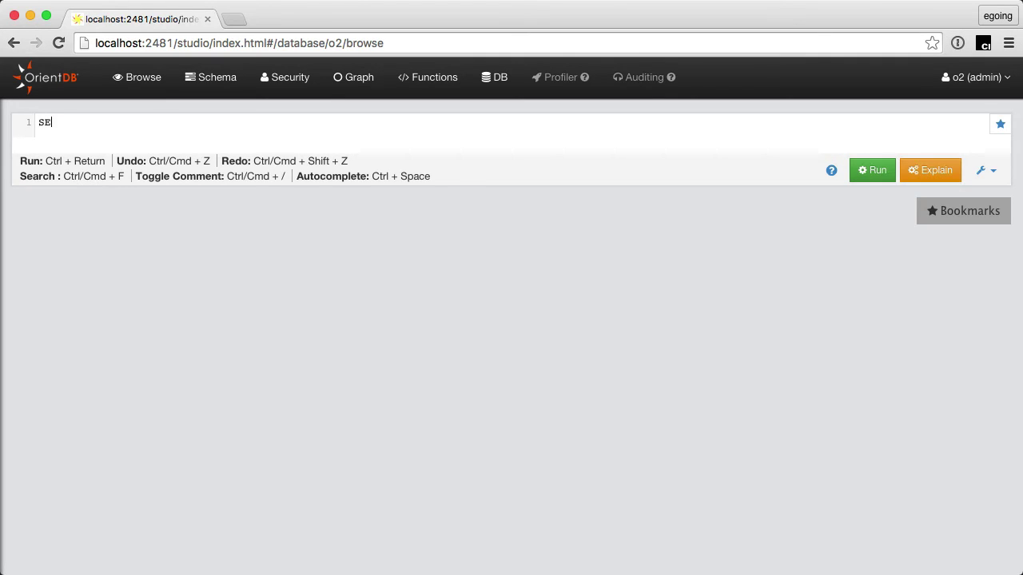
{"action": "type", "text": "FROM"}
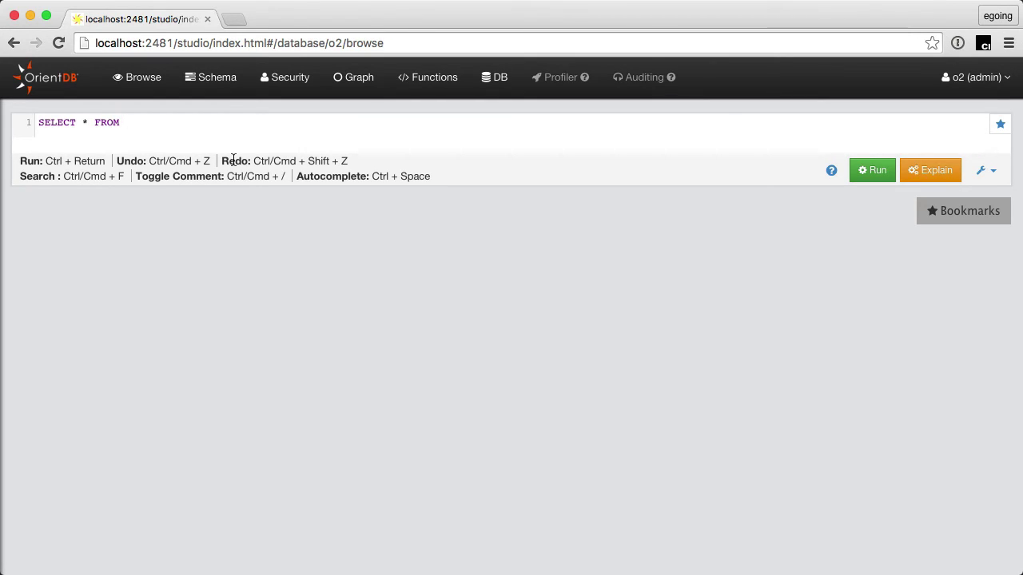
{"action": "type", "text": "topic;"}
{"action": "left_click", "coordinate": [884, 178]}
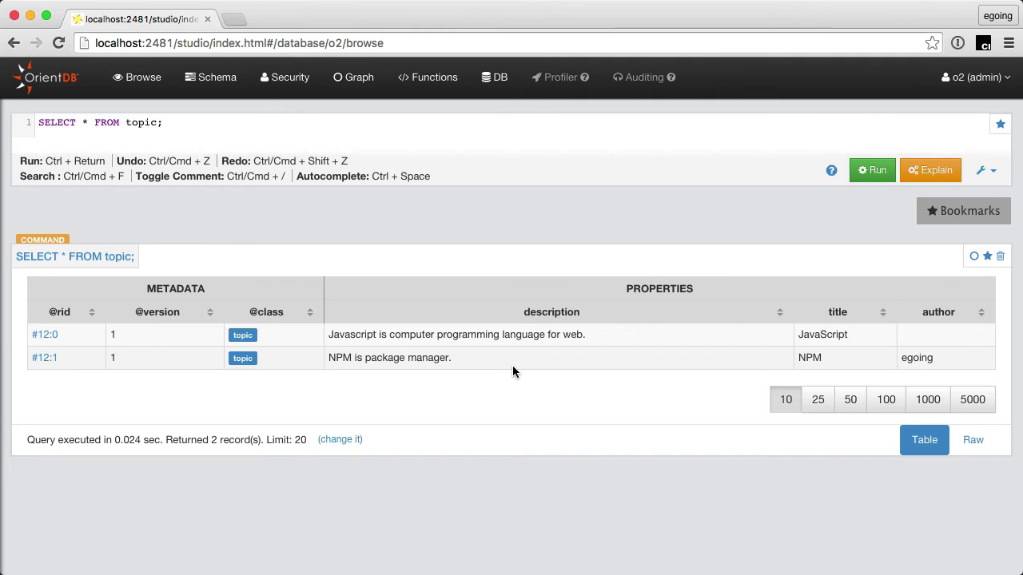
Step: Log out of the o2 database from the user options menu
{"action": "left_click", "coordinate": [979, 80]}
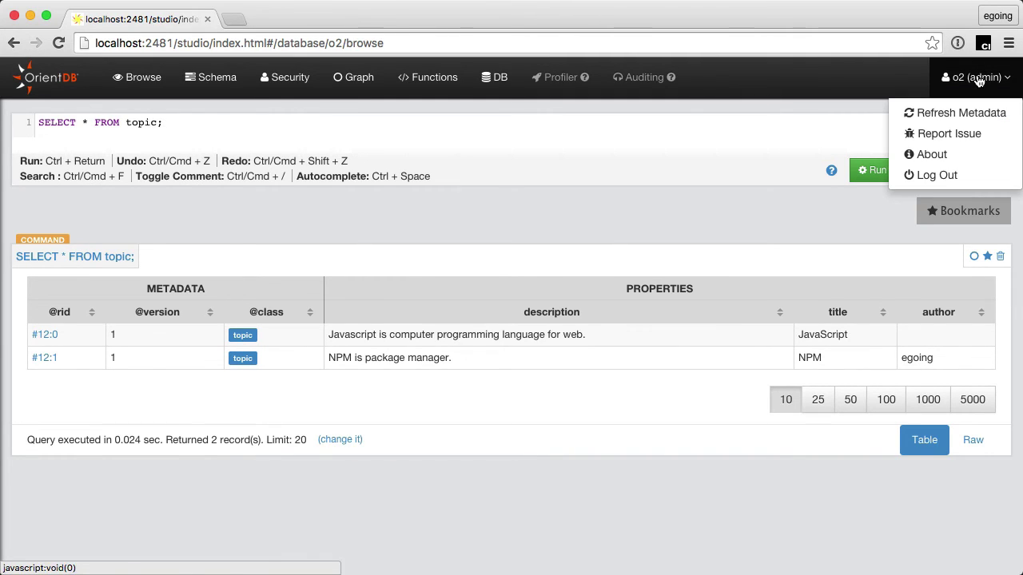
{"action": "left_click", "coordinate": [979, 80]}
{"action": "left_click", "coordinate": [959, 78]}
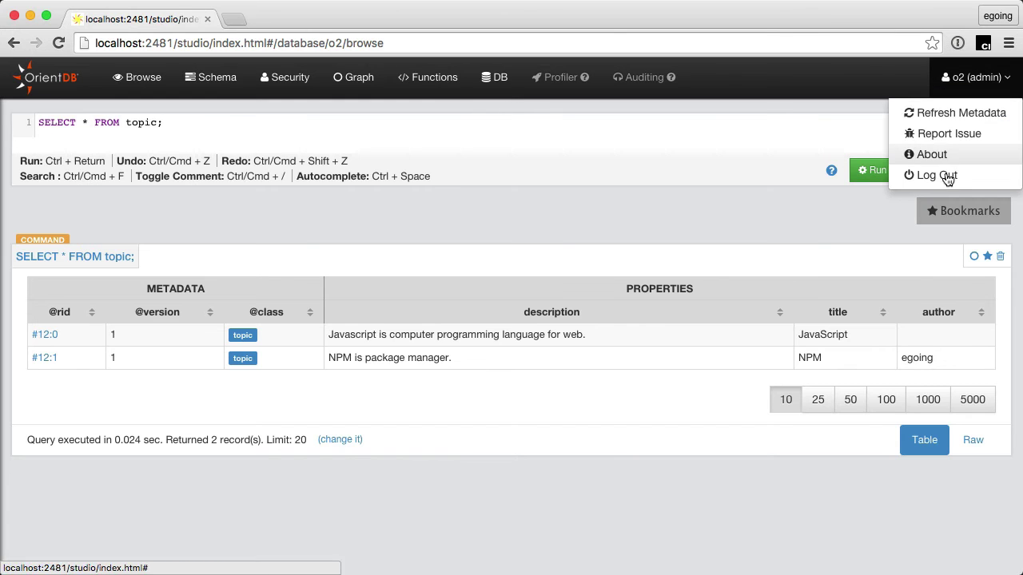
{"action": "left_click", "coordinate": [947, 175]}
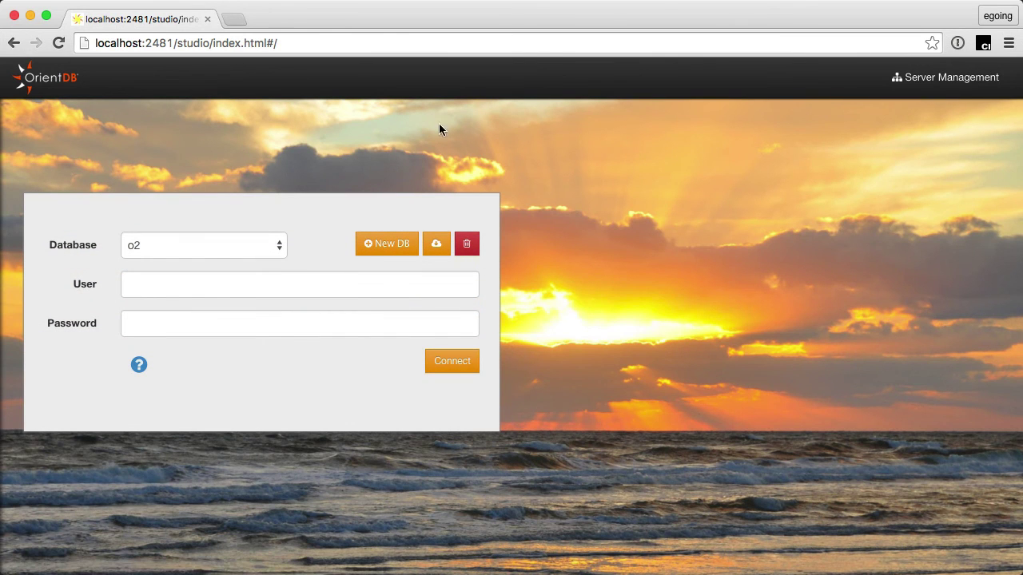
Step: Log in to GratefulDeadConcerts as root with the account password
{"action": "left_click", "coordinate": [204, 246]}
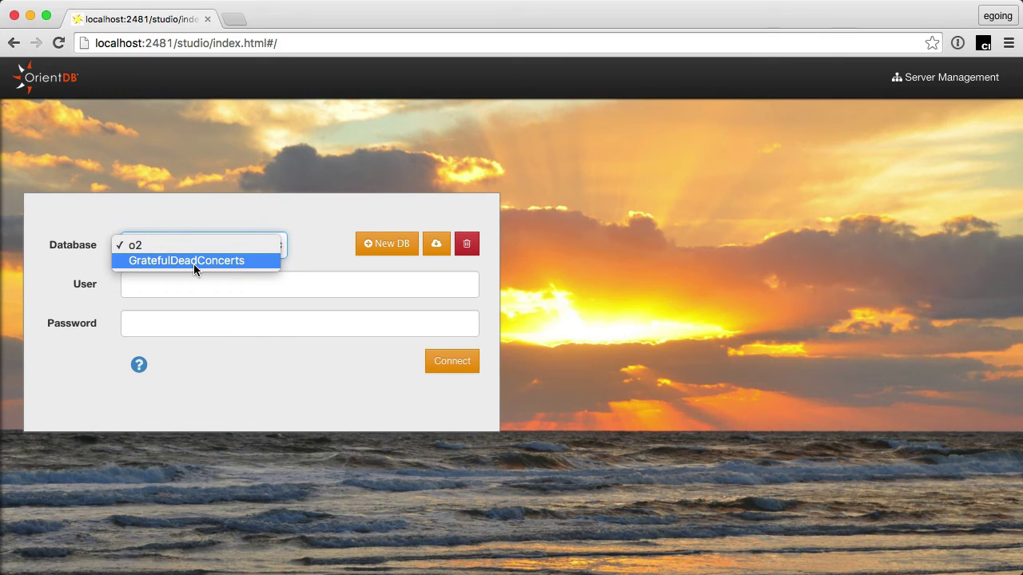
{"action": "left_click", "coordinate": [194, 265]}
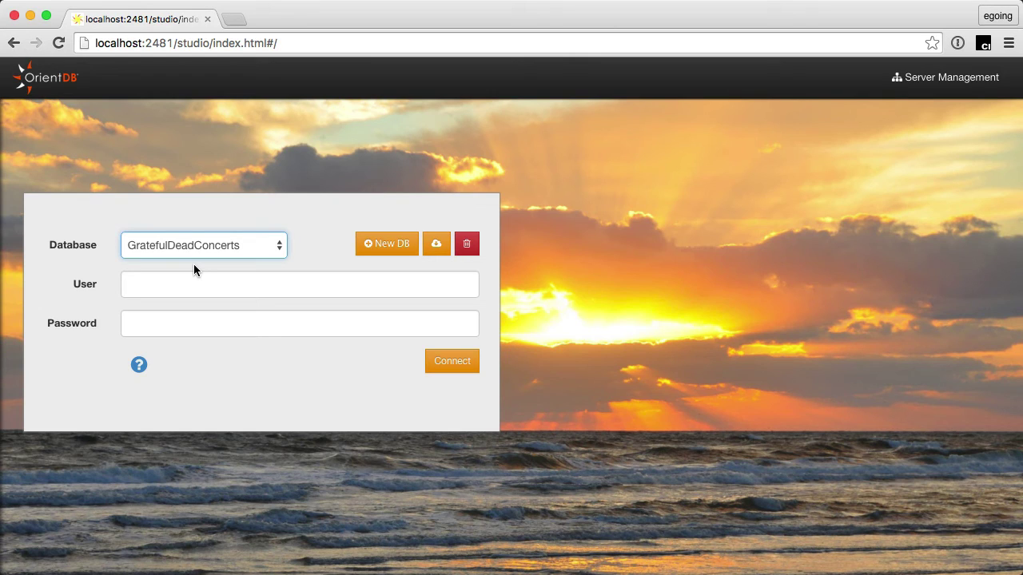
{"action": "left_click", "coordinate": [231, 276]}
{"action": "type", "text": "root"}
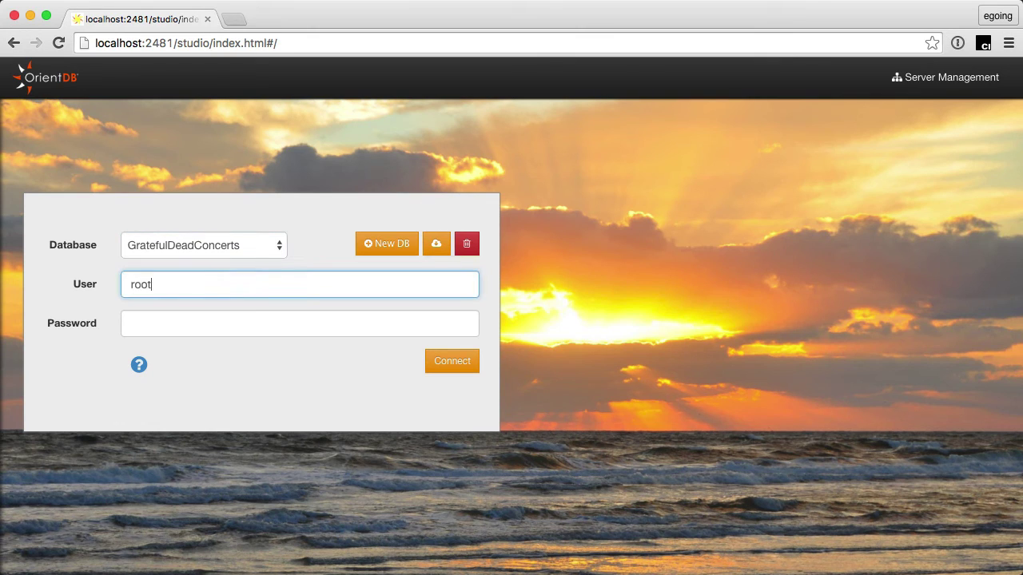
{"action": "left_click", "coordinate": [300, 323]}
{"action": "type", "text": "admin"}
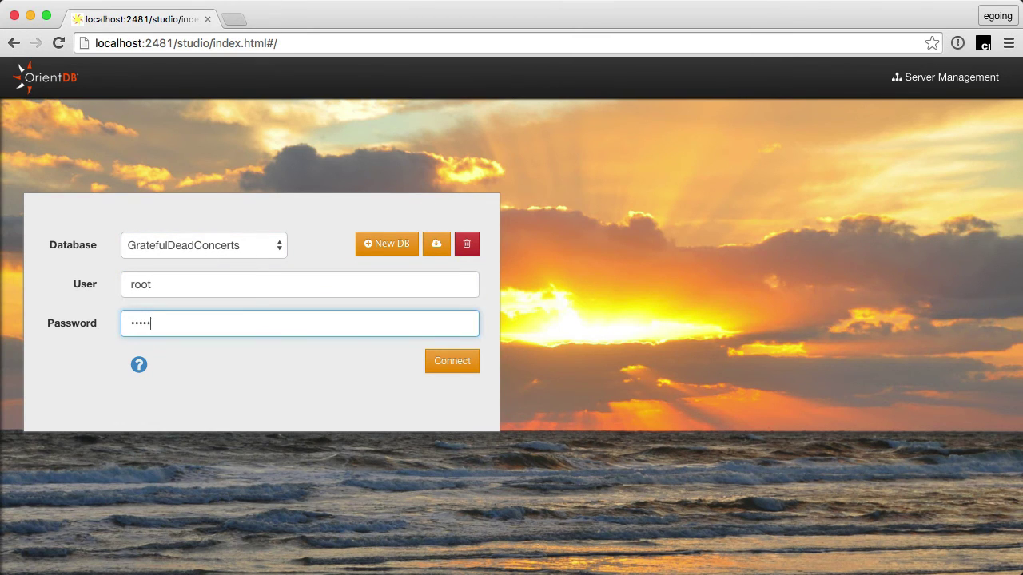
{"action": "key", "text": "Return"}
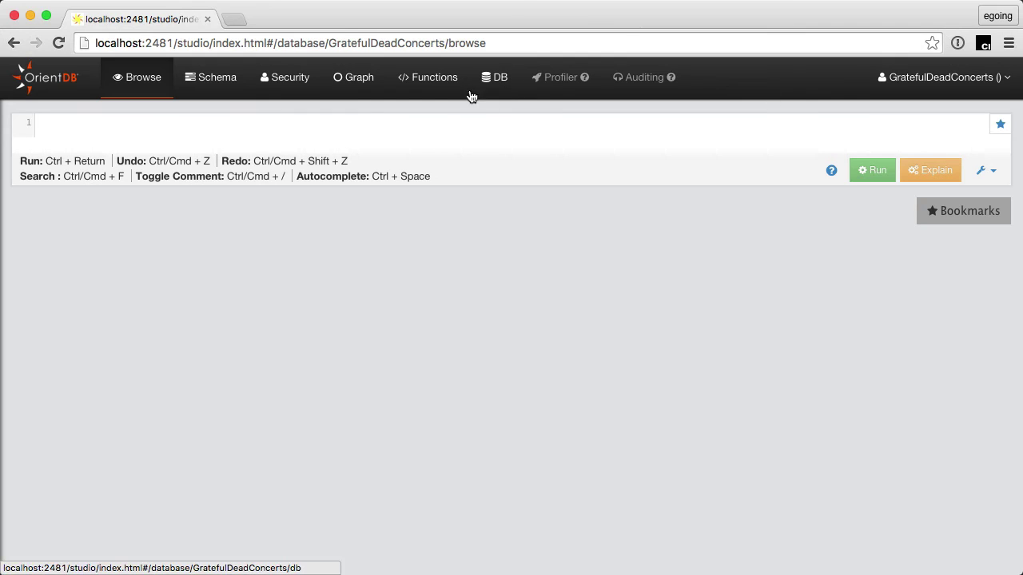
Step: Scroll through the GratefulDeadConcerts class table and record counts, then go to the Graph Editor
{"action": "left_click", "coordinate": [215, 84]}
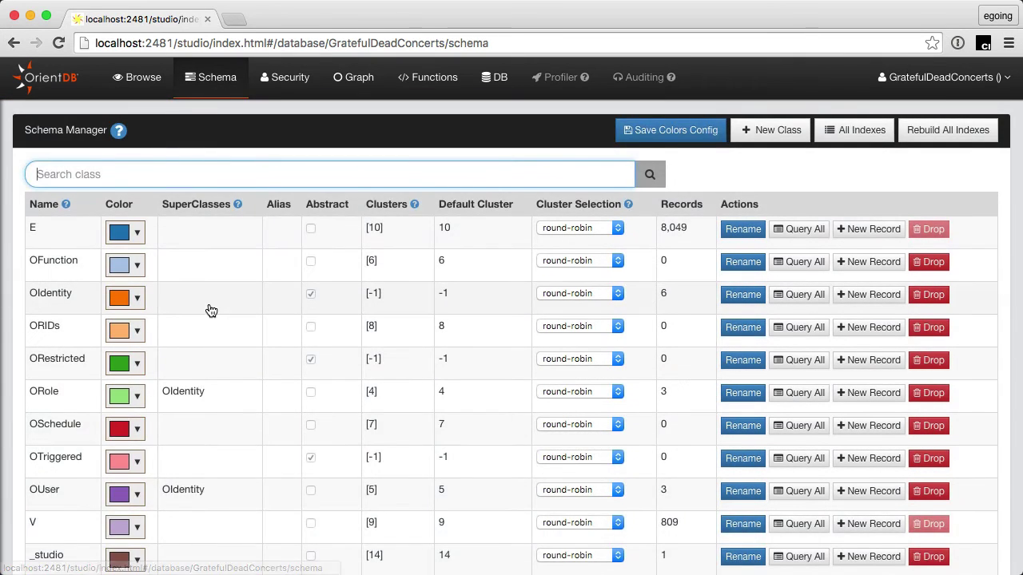
{"action": "scroll", "coordinate": [210, 310], "scroll_direction": "down", "scroll_amount": 5}
{"action": "scroll", "coordinate": [211, 311], "scroll_direction": "up", "scroll_amount": 3}
{"action": "scroll", "coordinate": [211, 310], "scroll_direction": "down", "scroll_amount": 4}
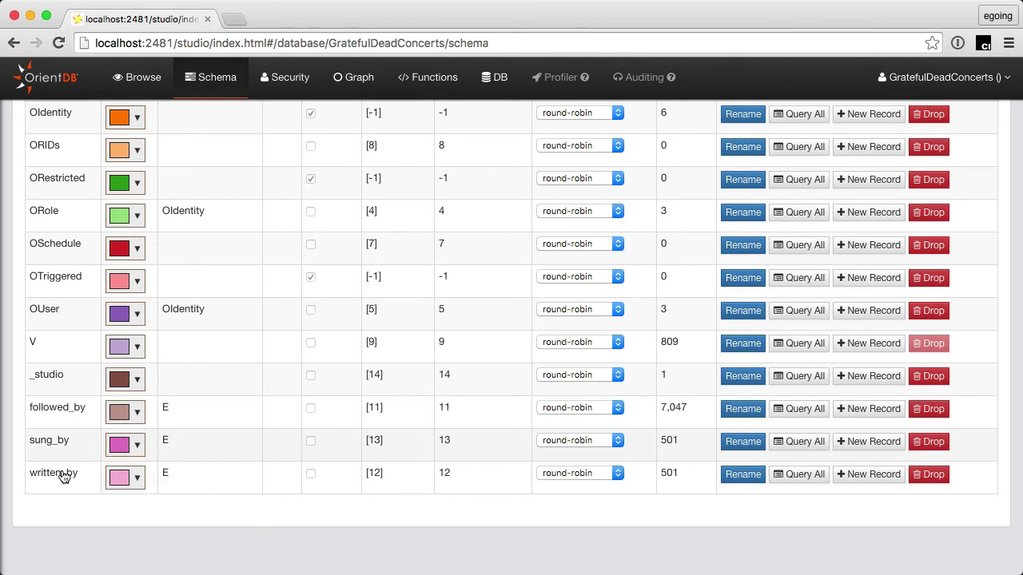
{"action": "scroll", "coordinate": [62, 485], "scroll_direction": "up", "scroll_amount": 4}
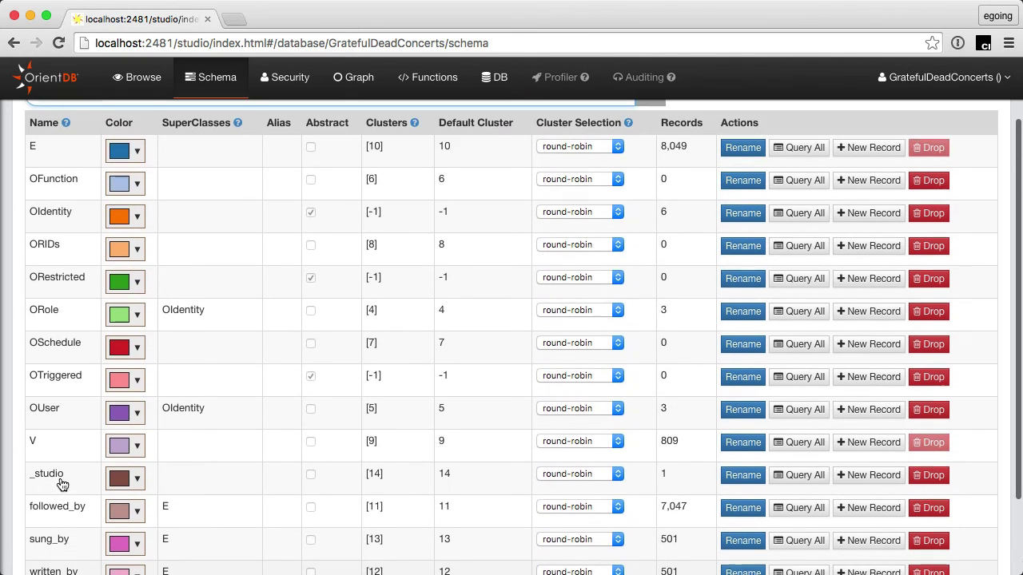
{"action": "scroll", "coordinate": [62, 485], "scroll_direction": "down", "scroll_amount": 1}
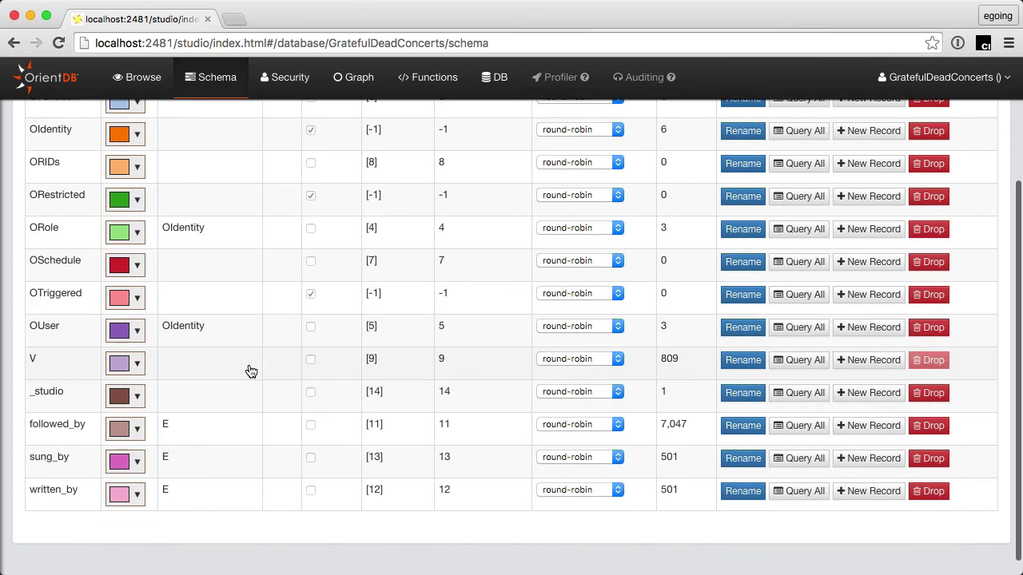
{"action": "scroll", "coordinate": [248, 371], "scroll_direction": "up", "scroll_amount": 3}
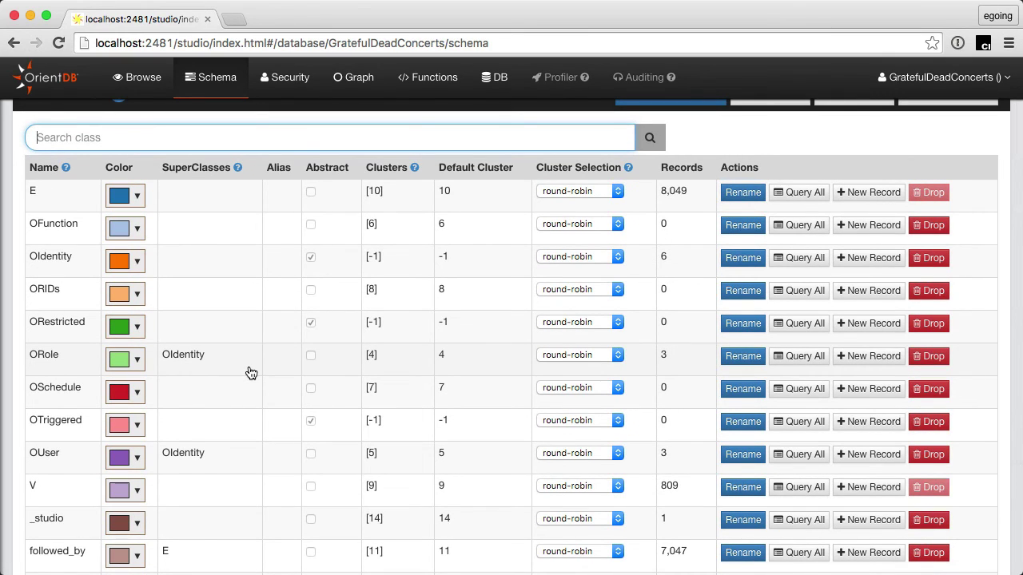
{"action": "left_click", "coordinate": [354, 91]}
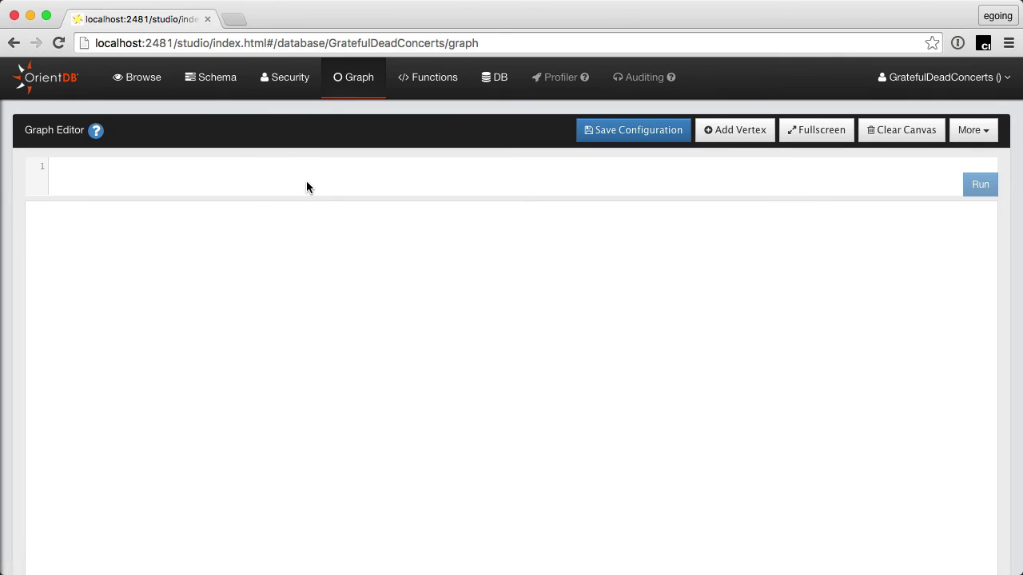
Step: Run SELECT FROM V in the Graph Editor to draw all vertices
{"action": "left_click", "coordinate": [258, 157]}
{"action": "type", "text": "SEL"}
{"action": "key", "text": "BackSpace"}
{"action": "key", "text": "BackSpace"}
{"action": "key", "text": "BackSpace"}
{"action": "key", "text": "BackSpace"}
{"action": "type", "text": "SELECT FROM V"}
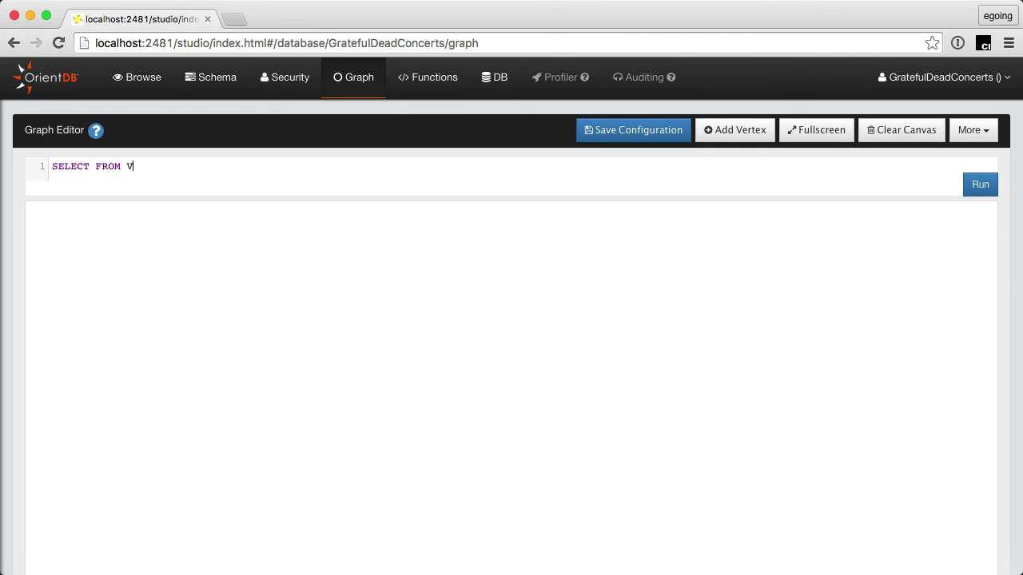
{"action": "left_click", "coordinate": [981, 189]}
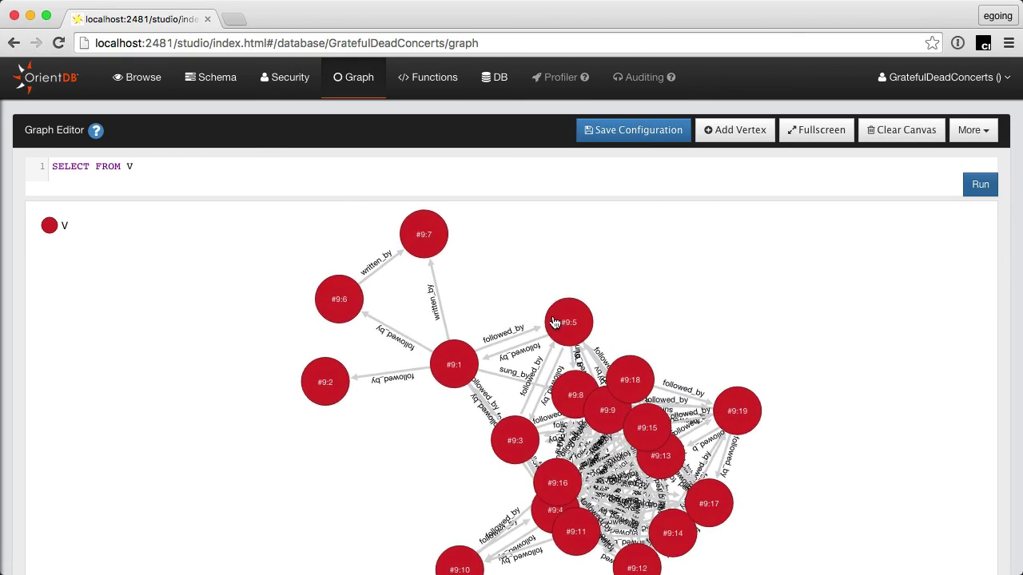
Step: Drag vertex #9:7 out to the right of the cluster
{"action": "left_click_drag", "start_coordinate": [434, 230], "coordinate": [519, 238]}
{"action": "left_click_drag", "start_coordinate": [693, 283], "coordinate": [692, 279]}
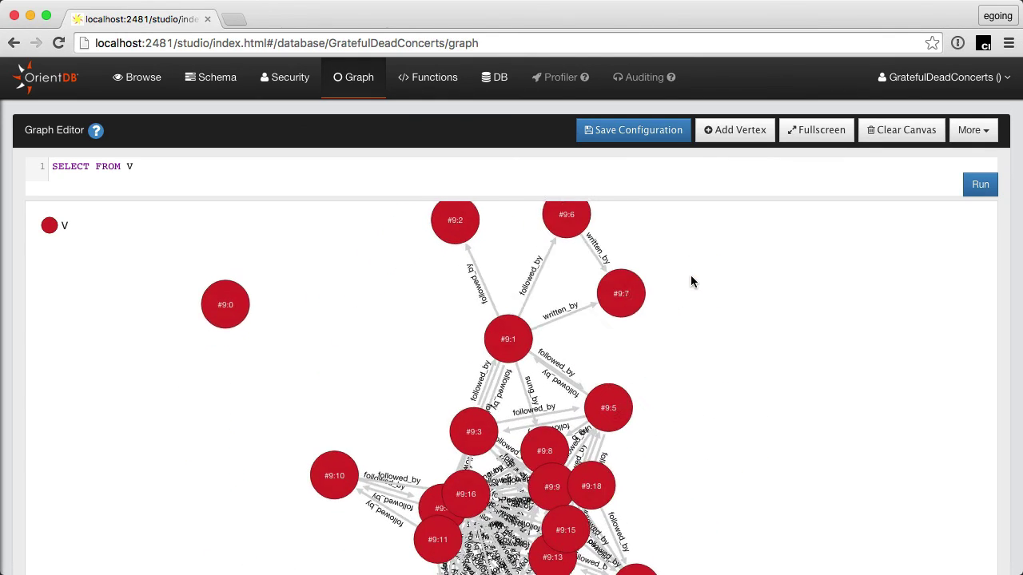
{"action": "left_click_drag", "start_coordinate": [607, 269], "coordinate": [619, 278]}
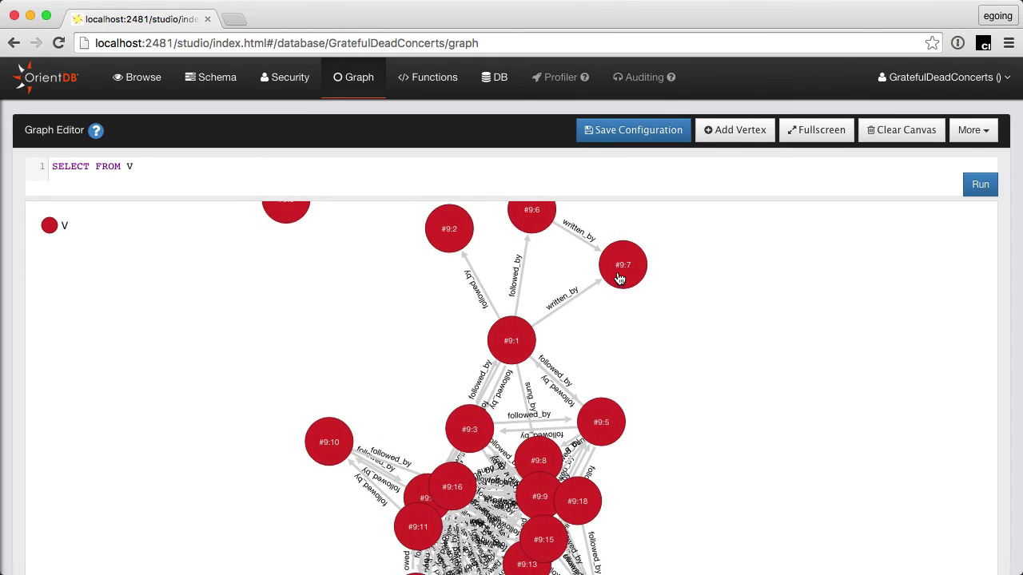
Step: Show vertex #9:7's properties, revealing its name and type artist, then dismiss its action ring
{"action": "left_click", "coordinate": [619, 278]}
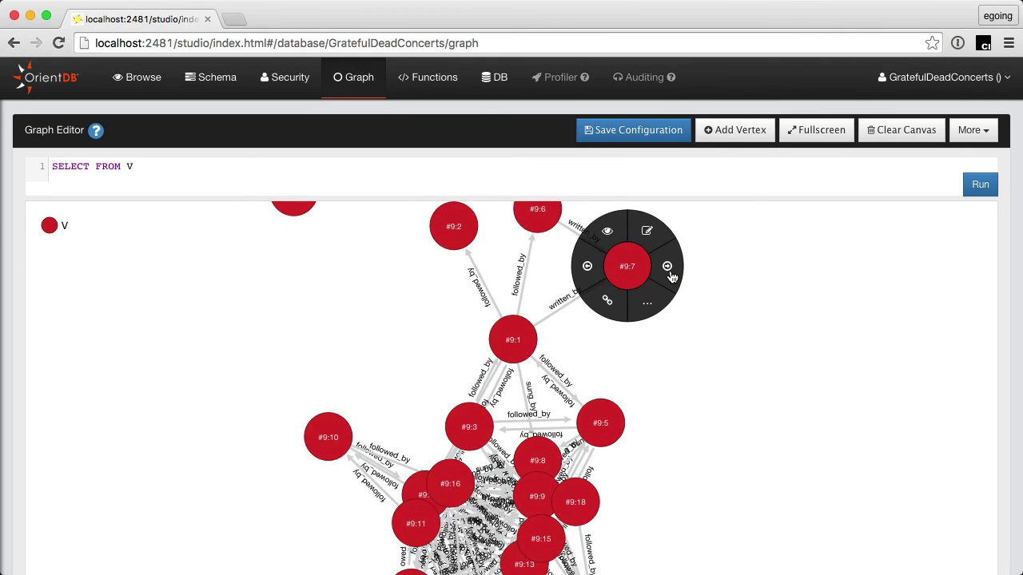
{"action": "left_click", "coordinate": [609, 229]}
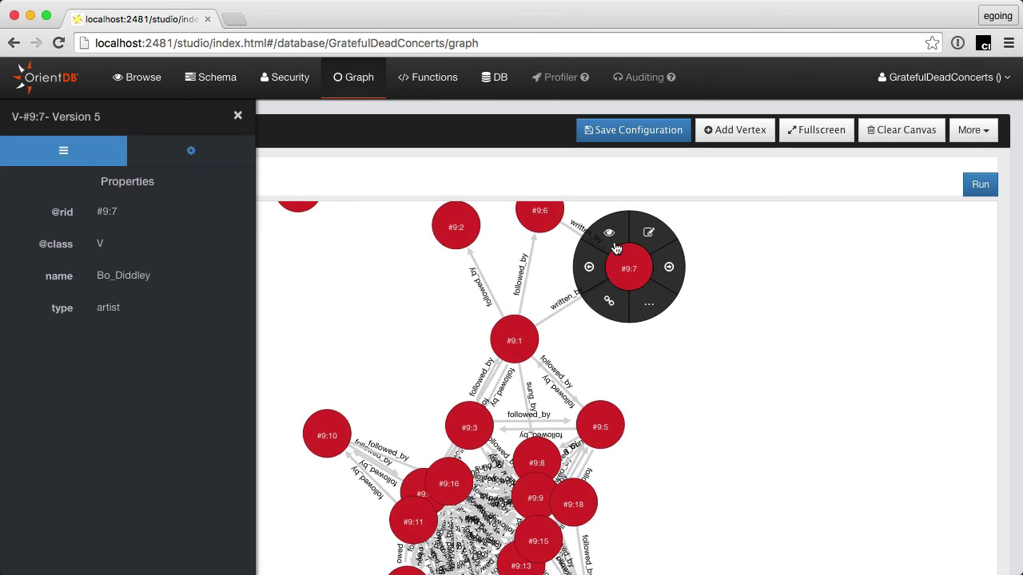
{"action": "mouse_move", "coordinate": [647, 302]}
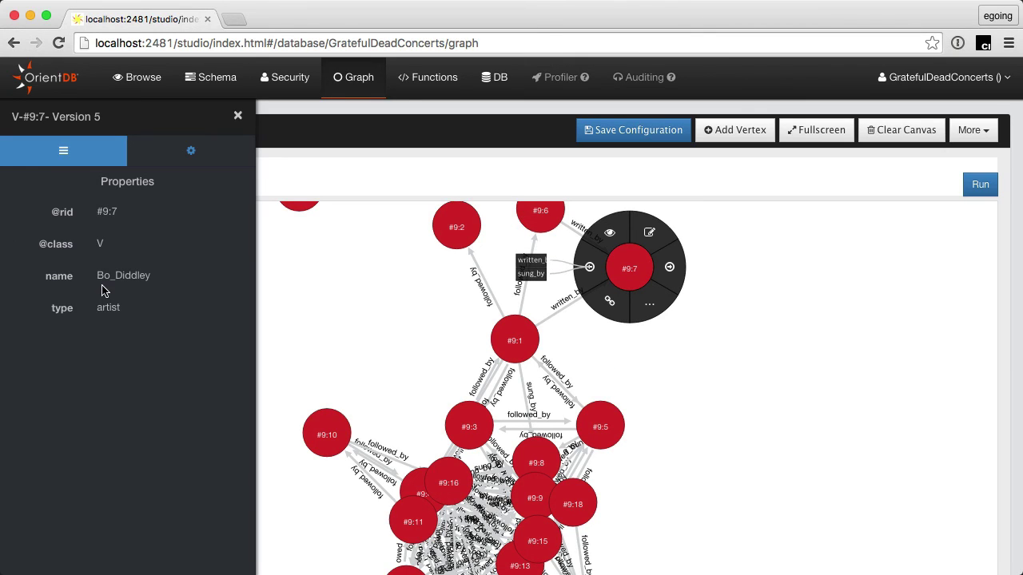
{"action": "double_click", "coordinate": [106, 309]}
{"action": "double_click", "coordinate": [105, 276]}
{"action": "left_click", "coordinate": [630, 271]}
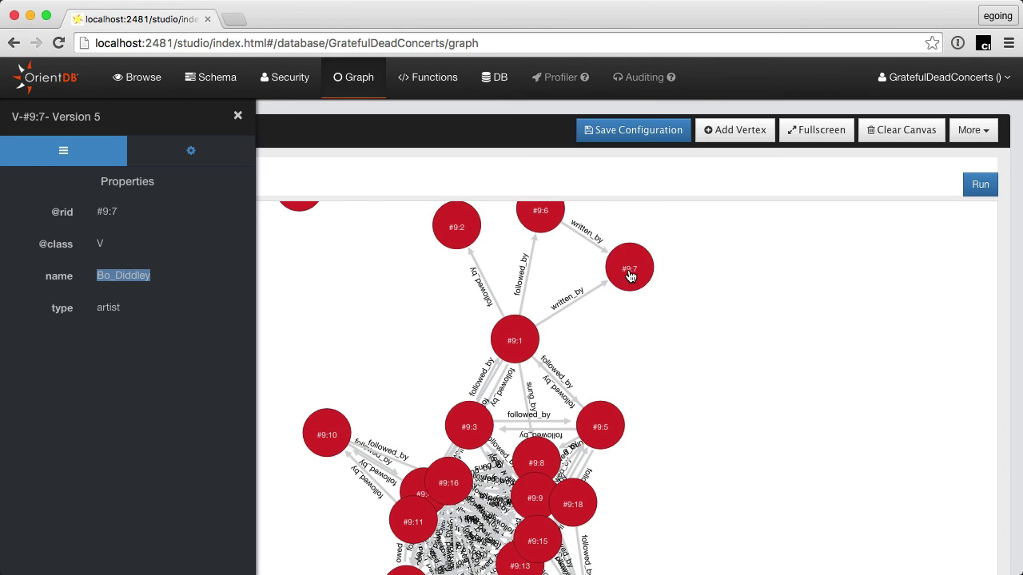
Step: Compare the properties of song vertex #9:1 and artist vertex #9:7 side by side
{"action": "left_click", "coordinate": [521, 344]}
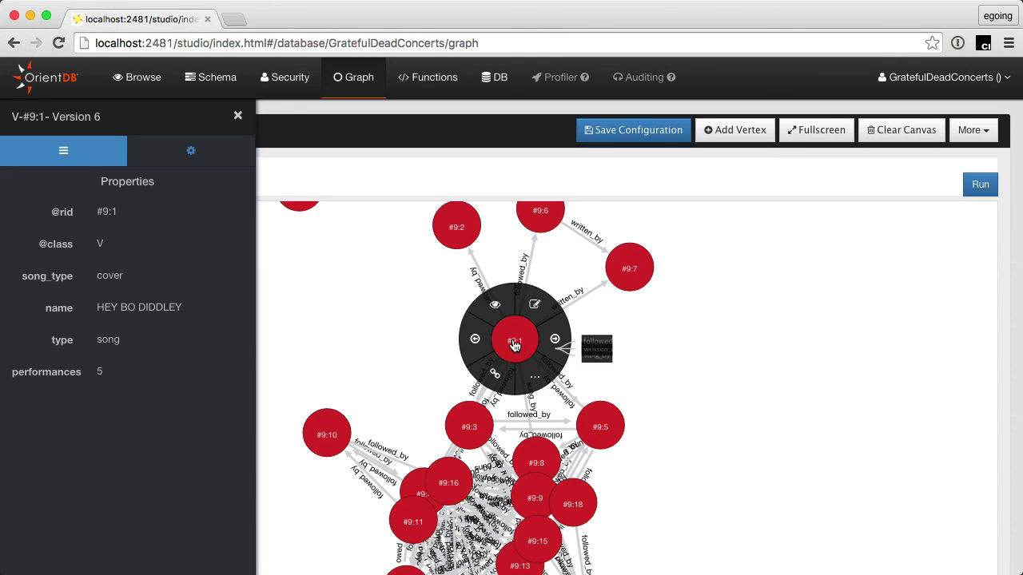
{"action": "left_click", "coordinate": [639, 275]}
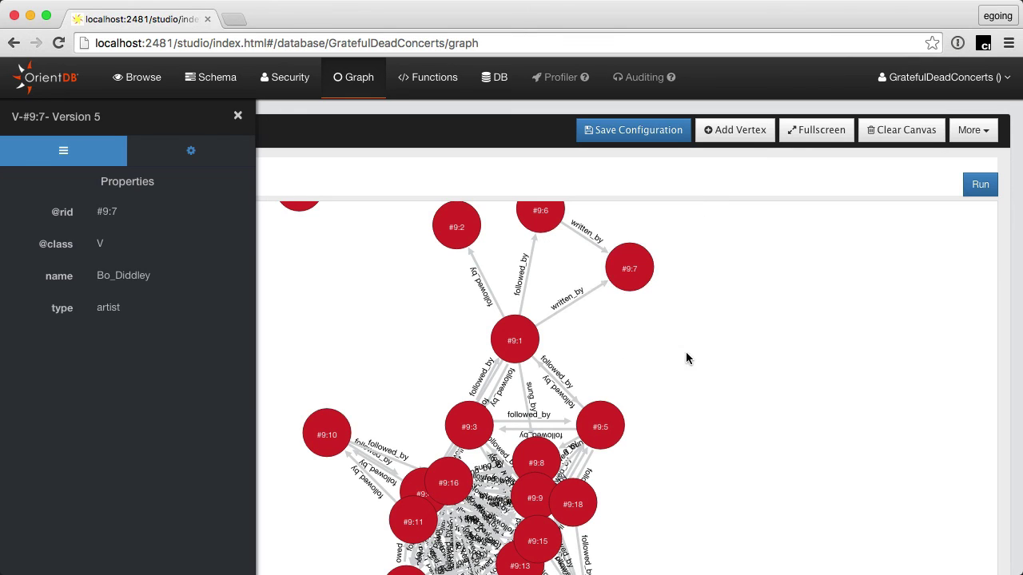
{"action": "left_click", "coordinate": [514, 350]}
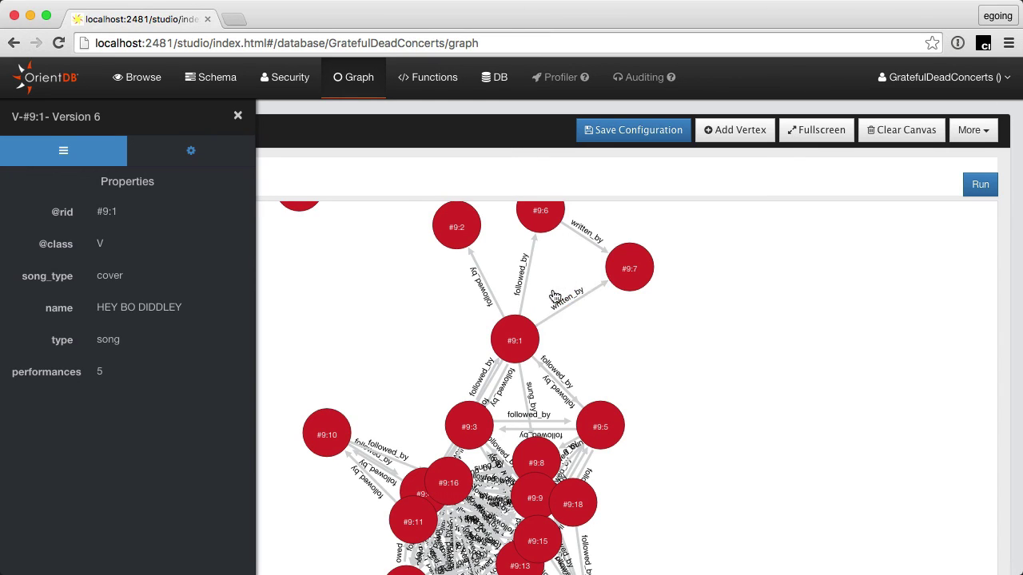
{"action": "left_click", "coordinate": [636, 268]}
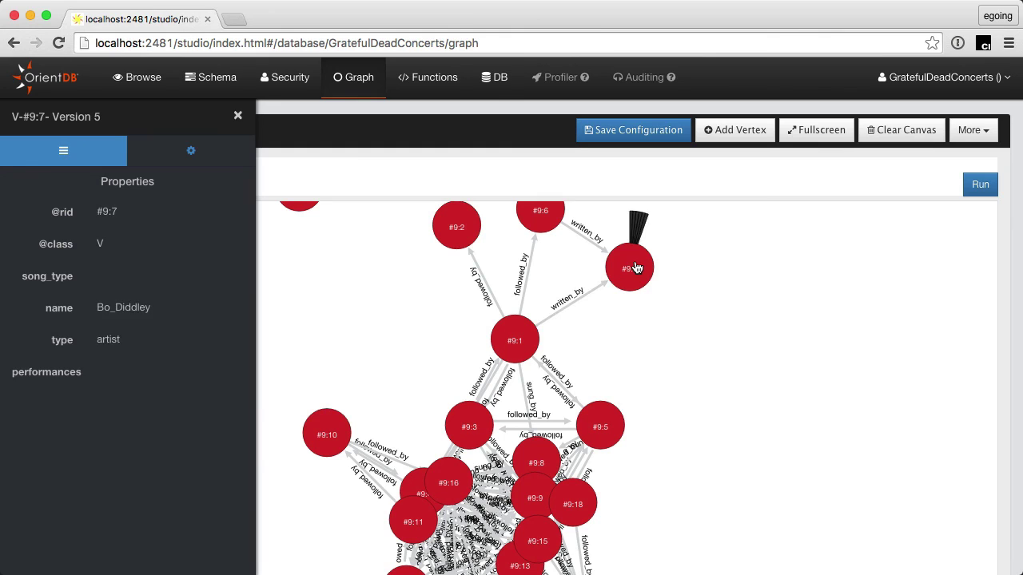
Step: Zoom in on the written_by link to Bo_Diddley, centre #9:1 and #9:7, and recheck their properties
{"action": "double_click", "coordinate": [744, 275]}
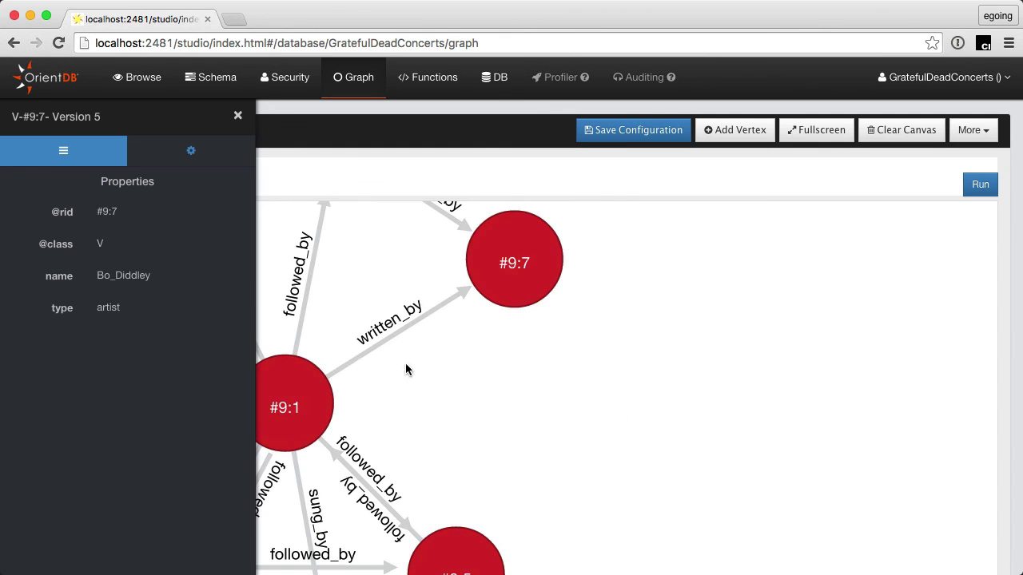
{"action": "left_click_drag", "start_coordinate": [455, 372], "coordinate": [609, 402]}
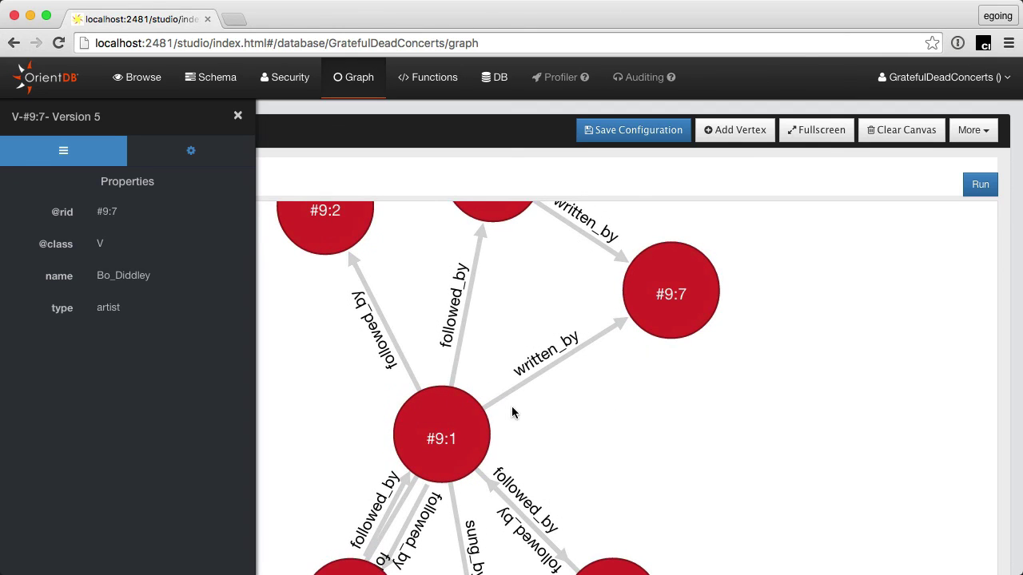
{"action": "left_click", "coordinate": [436, 449]}
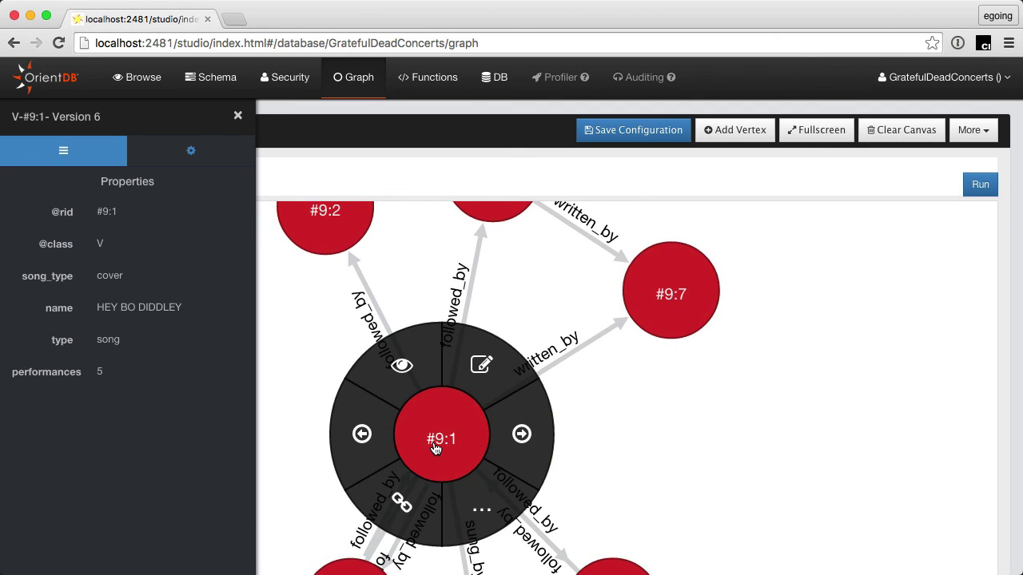
{"action": "left_click", "coordinate": [693, 293]}
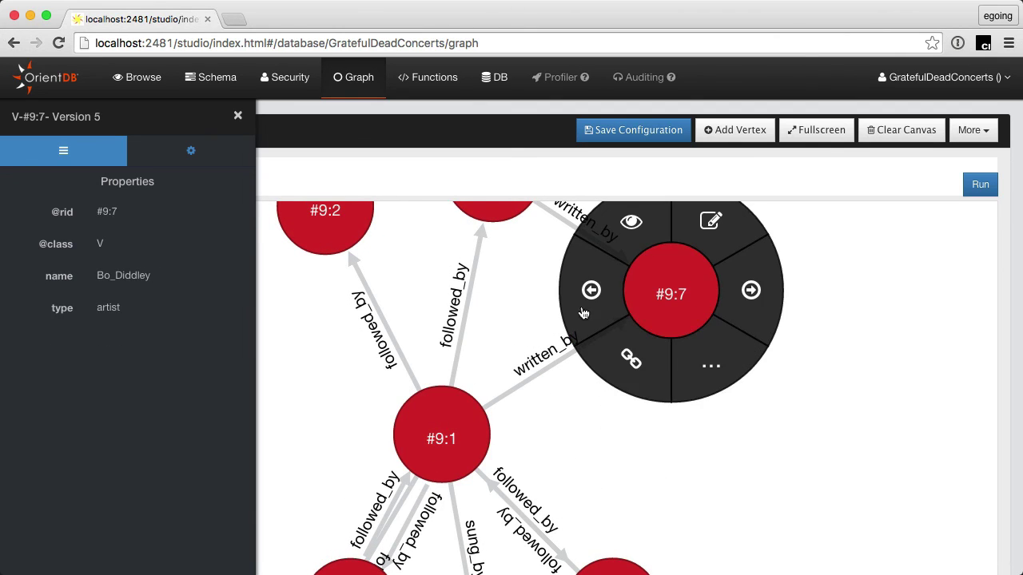